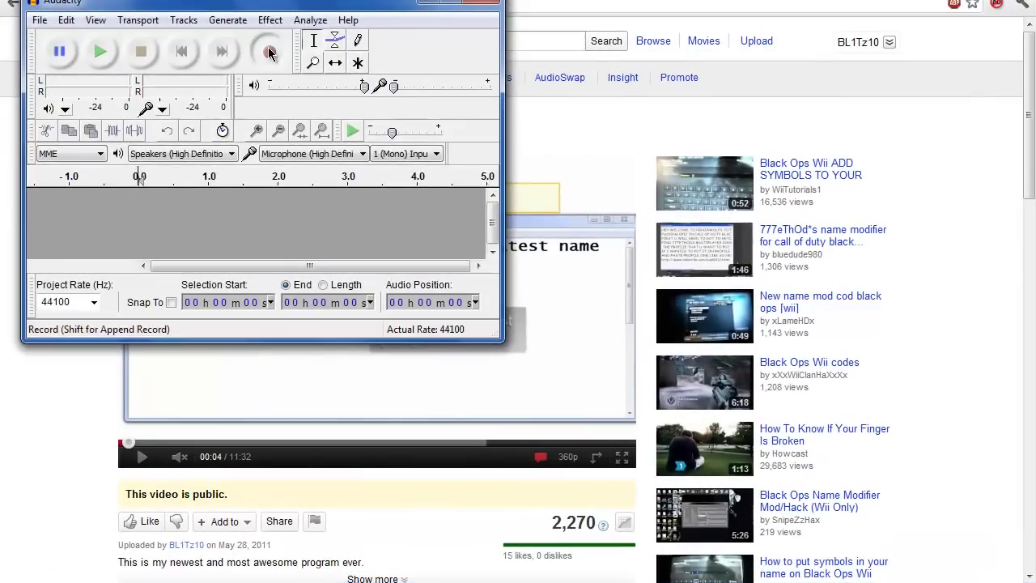
- Start an audio recording in Audacity and bring up the comments of the Name Modifier 5.3.28 video in Chrome
left_click(270, 53)
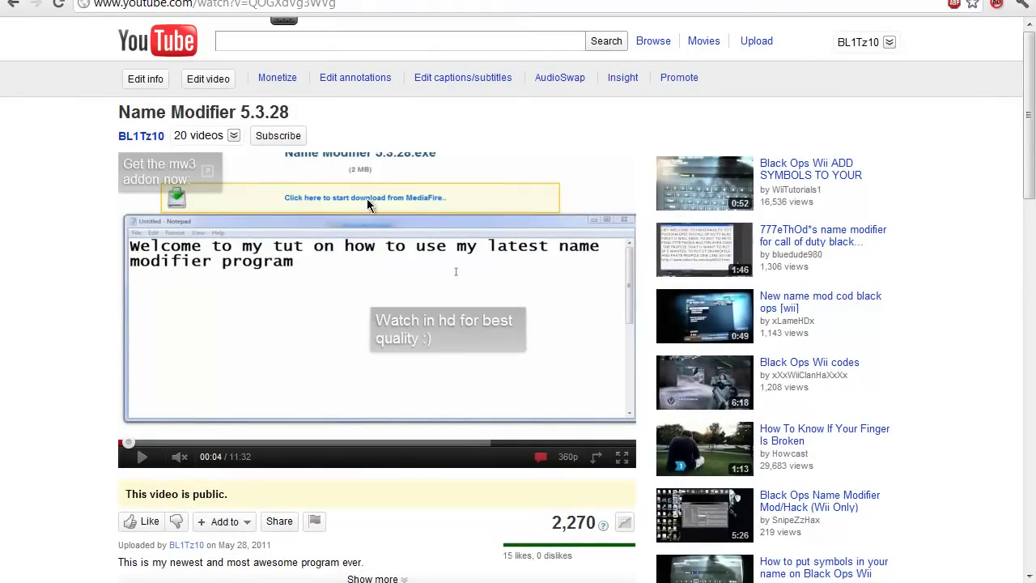
left_click_drag(1031, 130, 1001, 334)
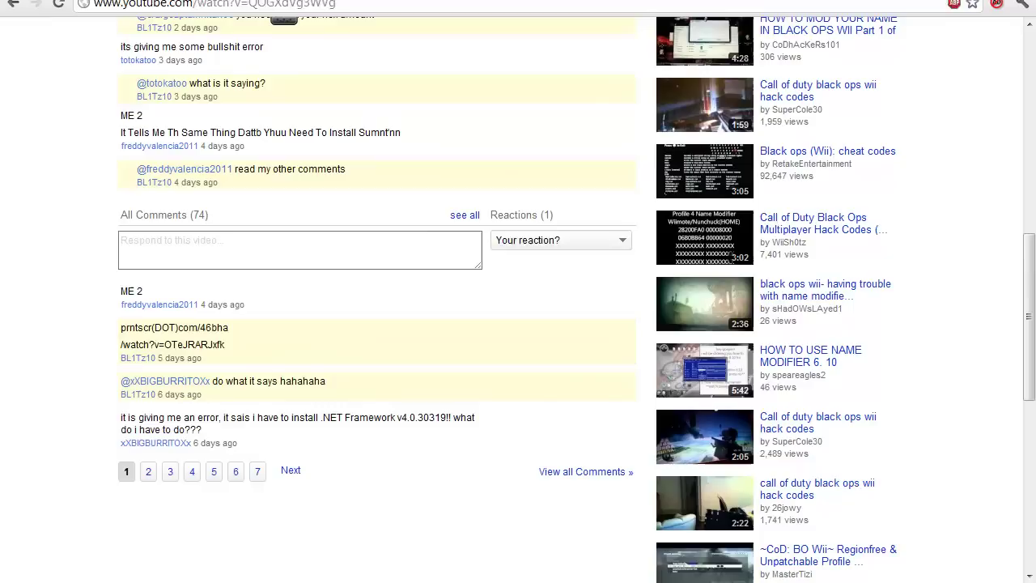
- Search the web for .net framework 4.0 in a new browser tab and open Microsoft's .NET Framework 4 (Web Installer) page
key("ctrl+t")
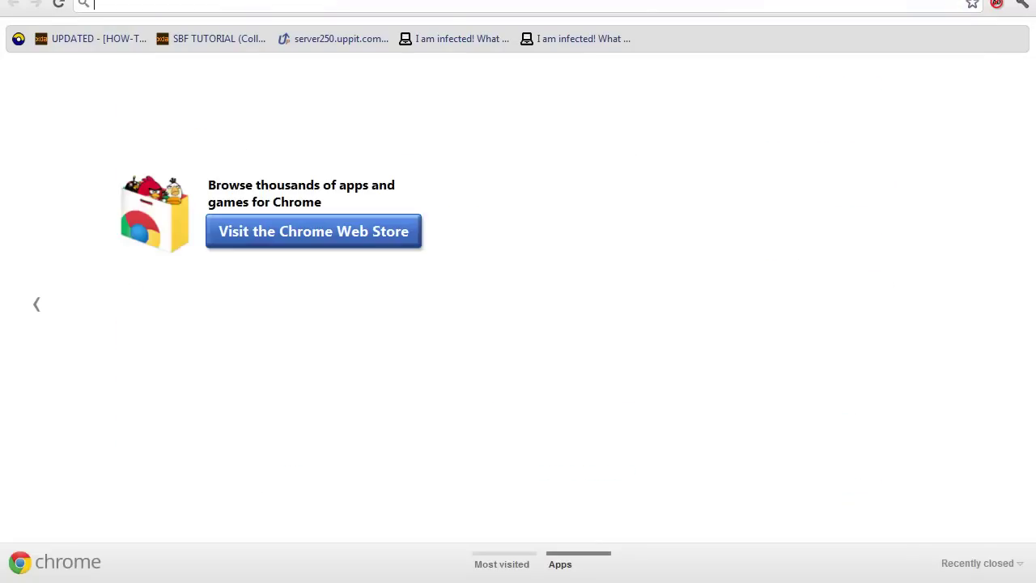
type(".net f")
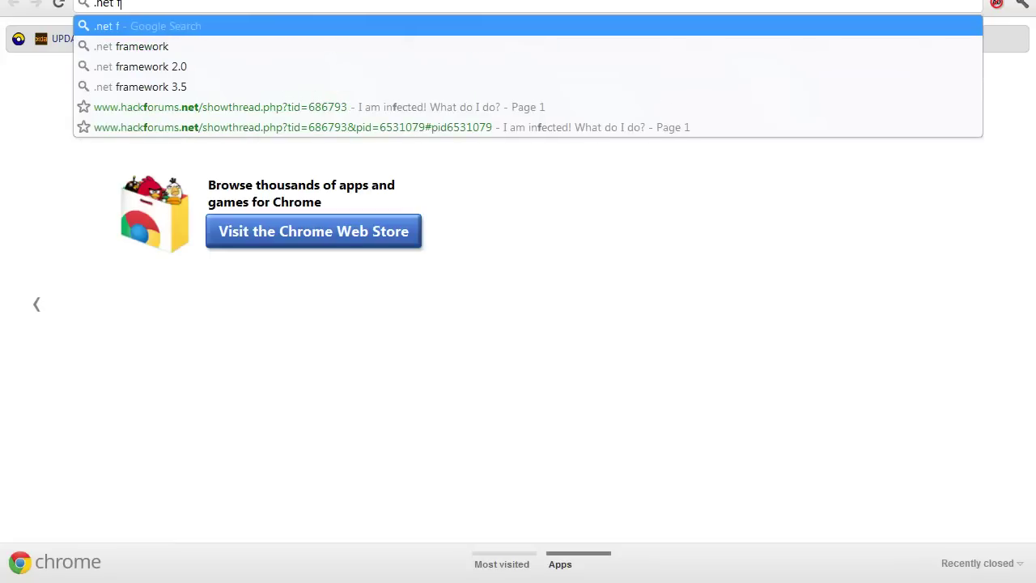
type("ramework 4.")
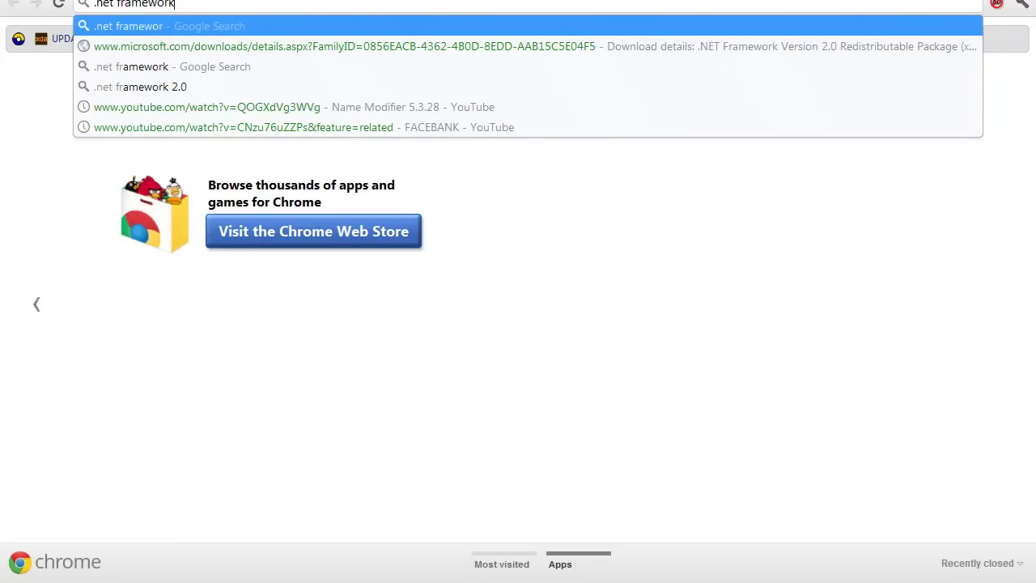
type("0")
key("Return")
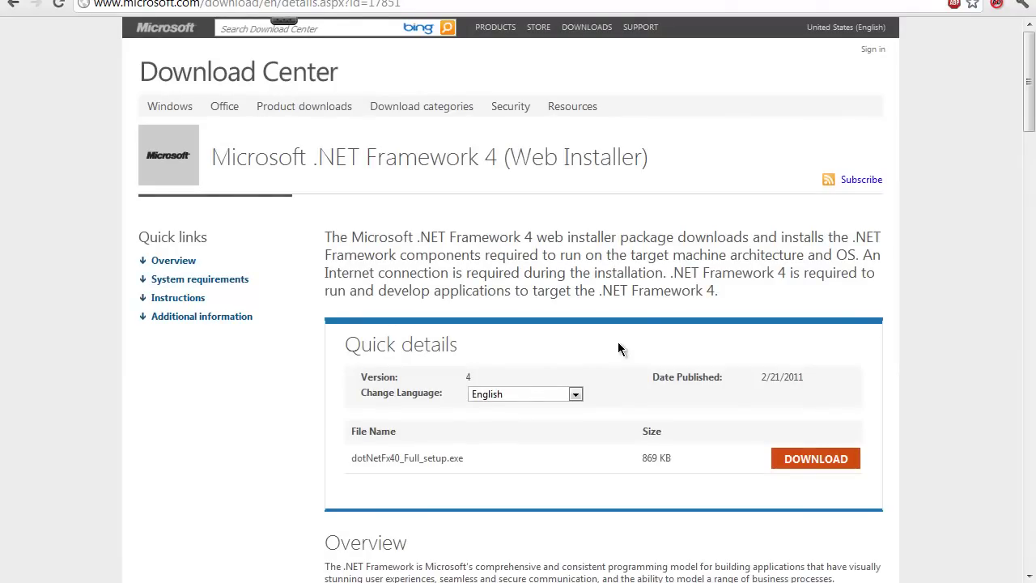
- Return to the Name Modifier 5.3.28 video and read through its comment pages 2 to 5
key("ctrl+Tab")
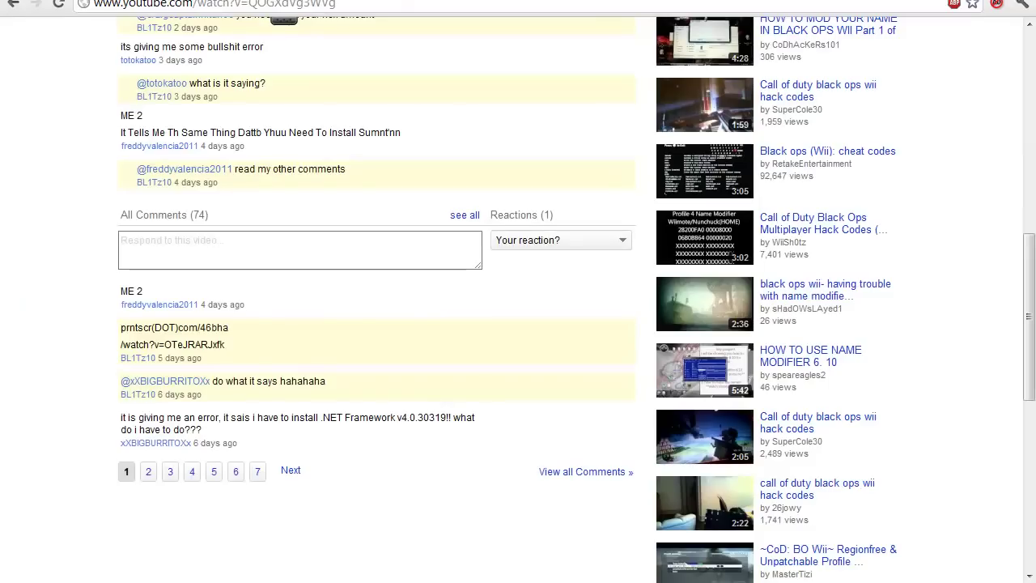
left_click(148, 471)
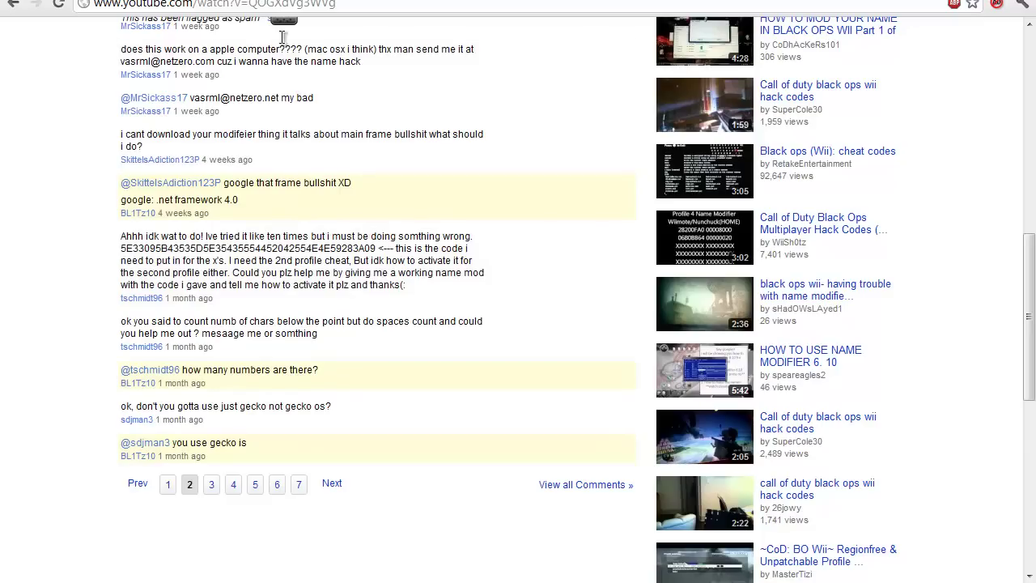
left_click(211, 484)
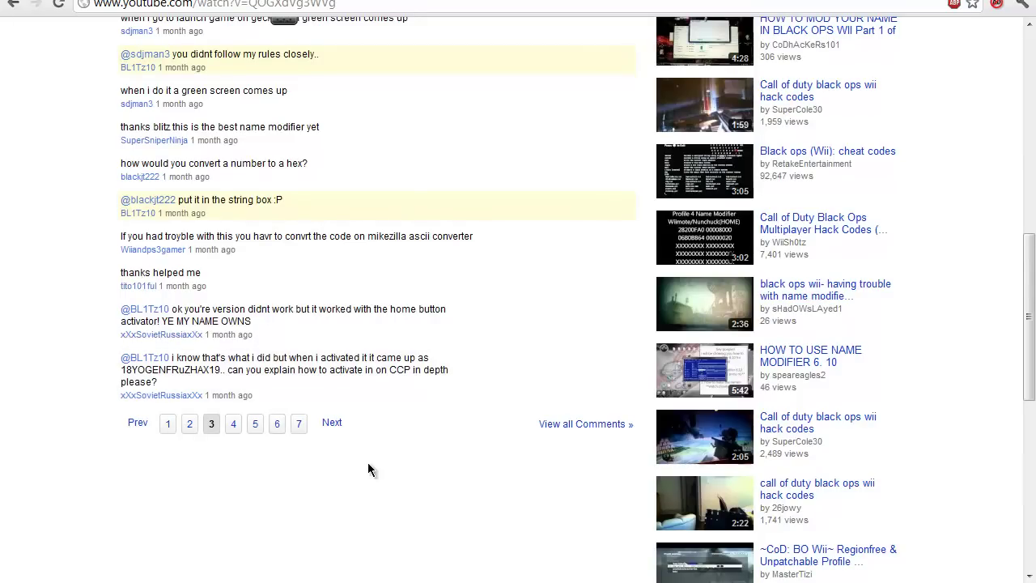
left_click_drag(1026, 258, 992, 338)
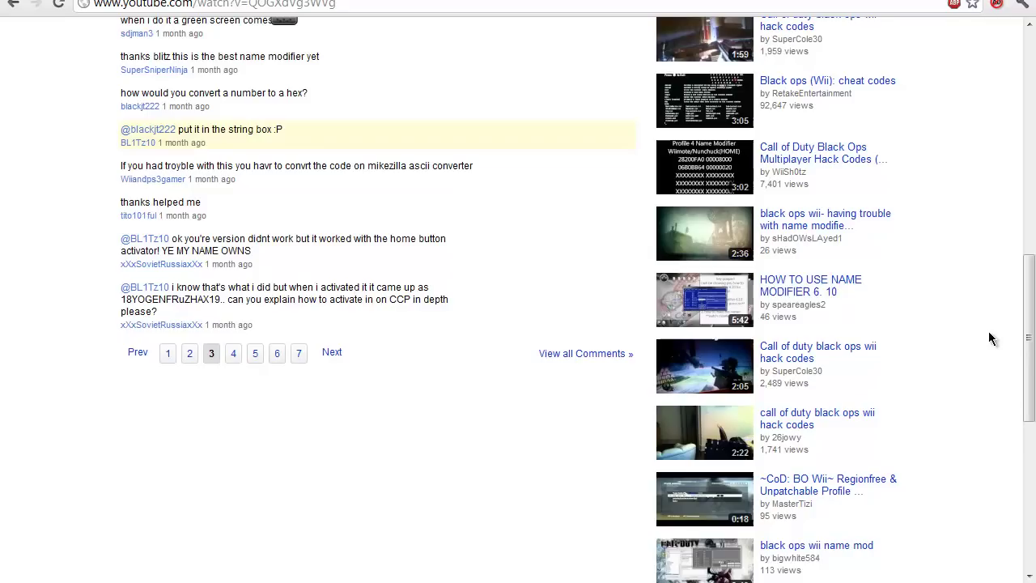
left_click(232, 353)
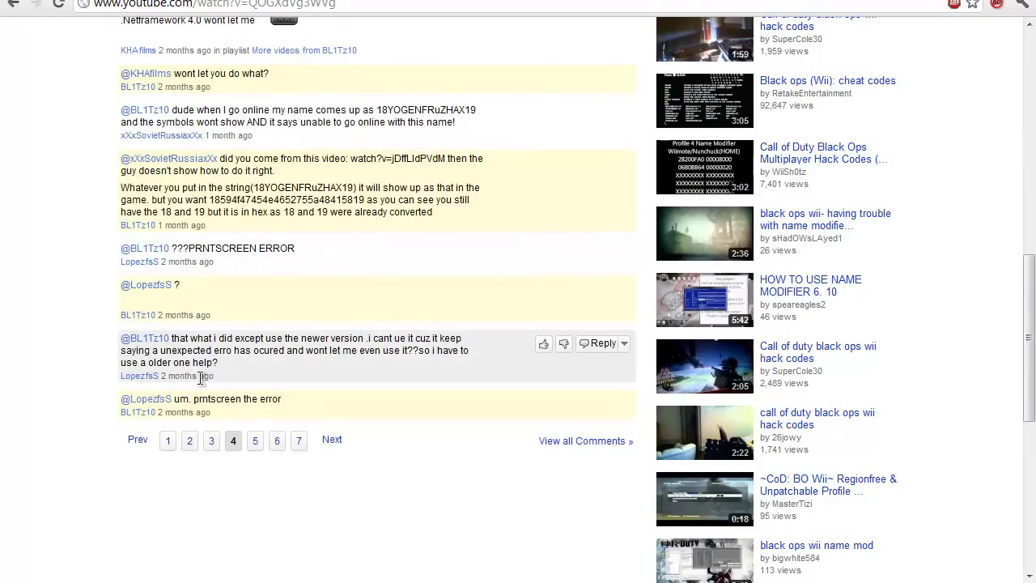
left_click(255, 442)
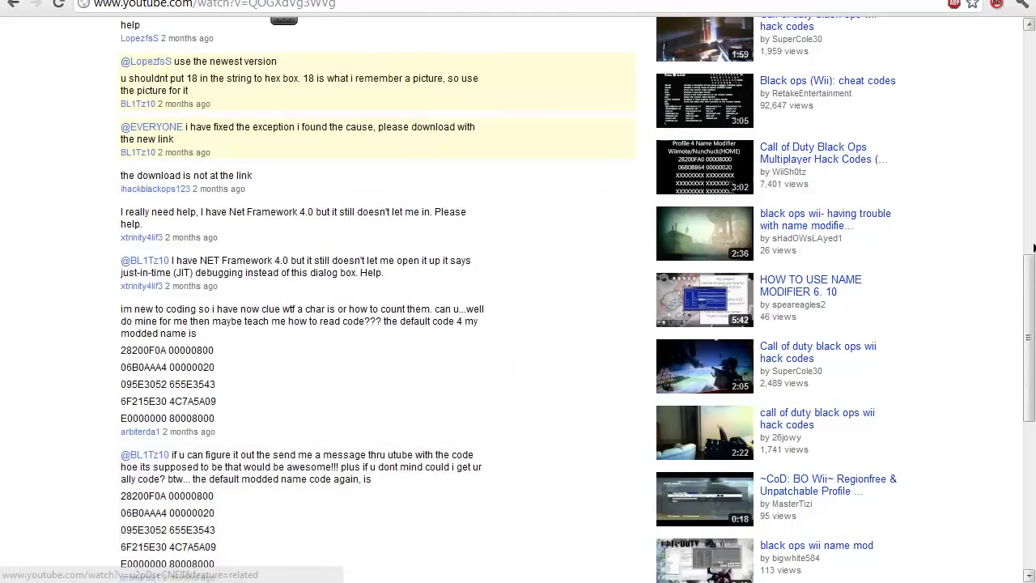
left_click_drag(1029, 269, 1029, 134)
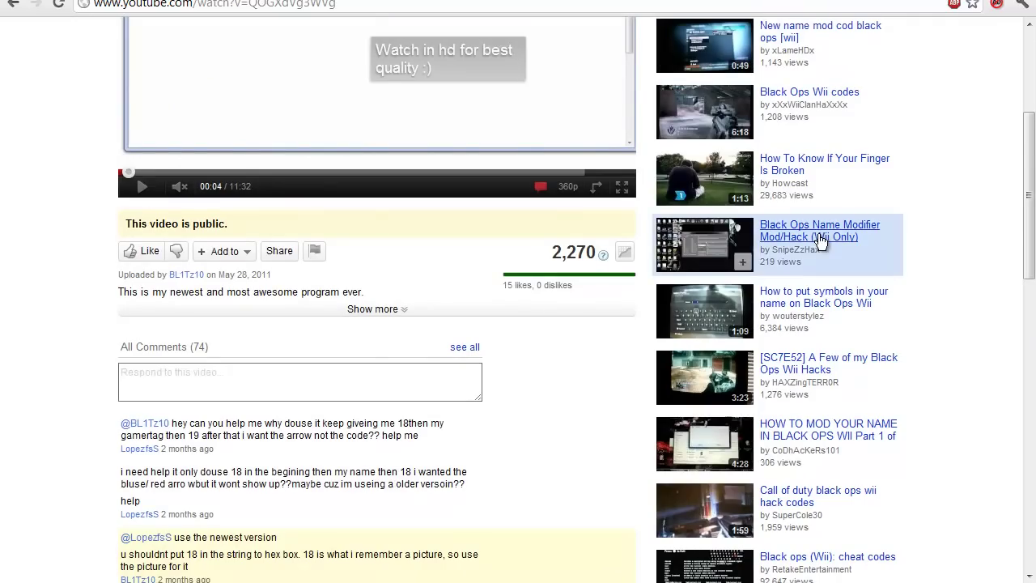
- Open and mute the related video "Black Ops Name Modifier Mod/Hack (Wii Only)" and highlight its comment "Thumbs up for saying it was made by me :)"
left_click(821, 234)
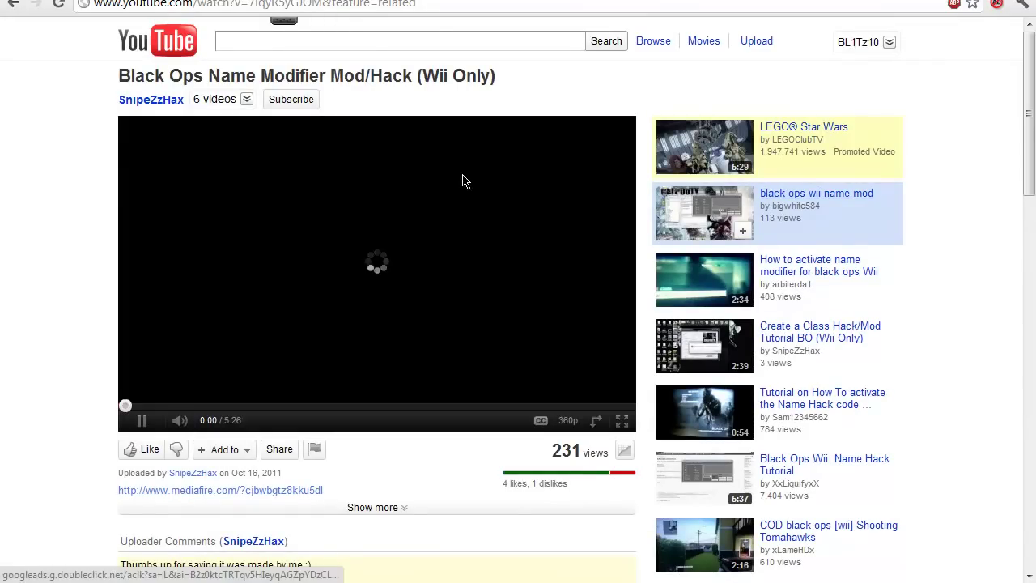
left_click(180, 420)
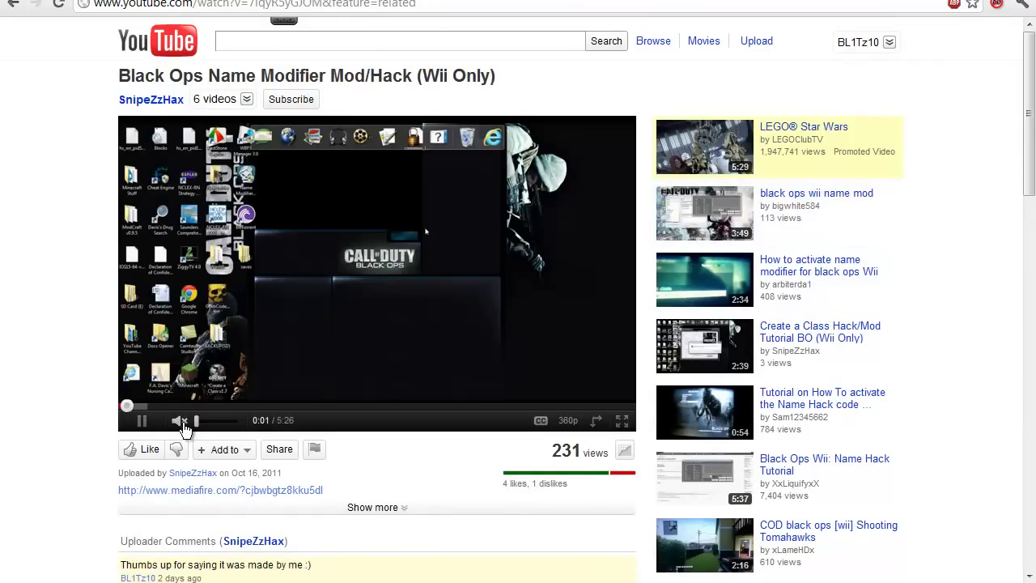
left_click_drag(1031, 68, 1032, 151)
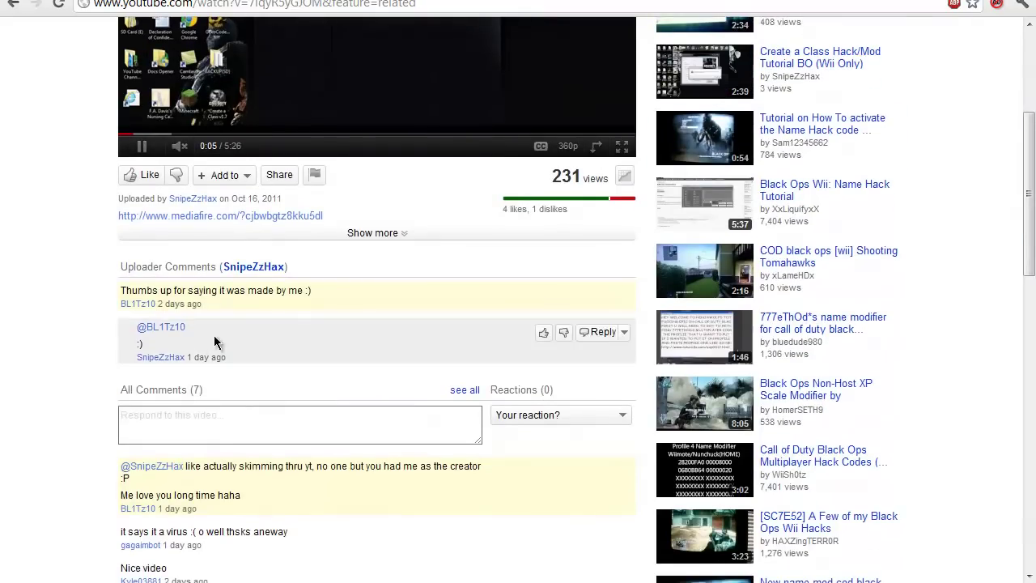
left_click_drag(311, 289, 103, 252)
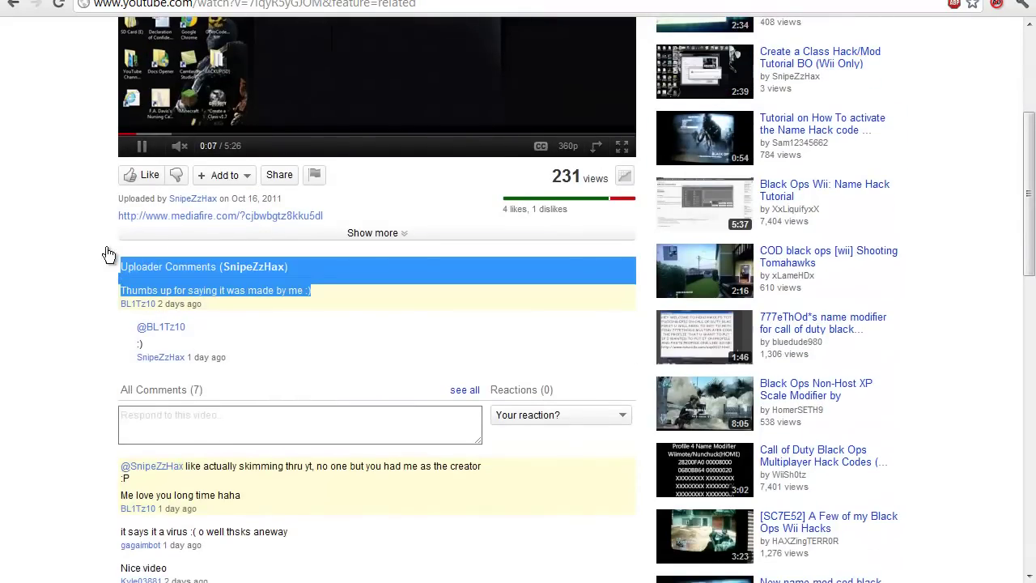
left_click_drag(1030, 243, 1022, 218)
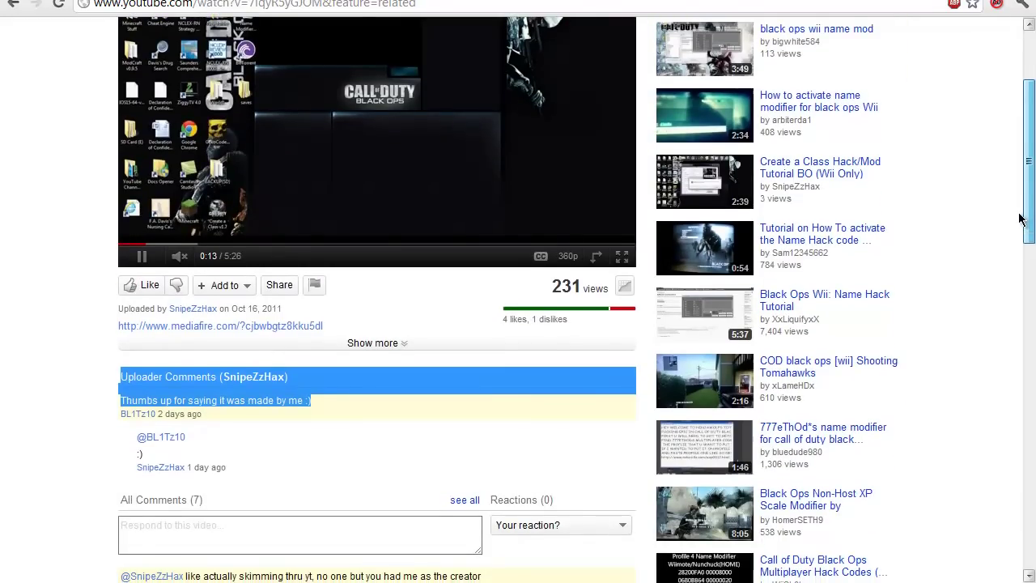
left_click_drag(1020, 219, 1025, 117)
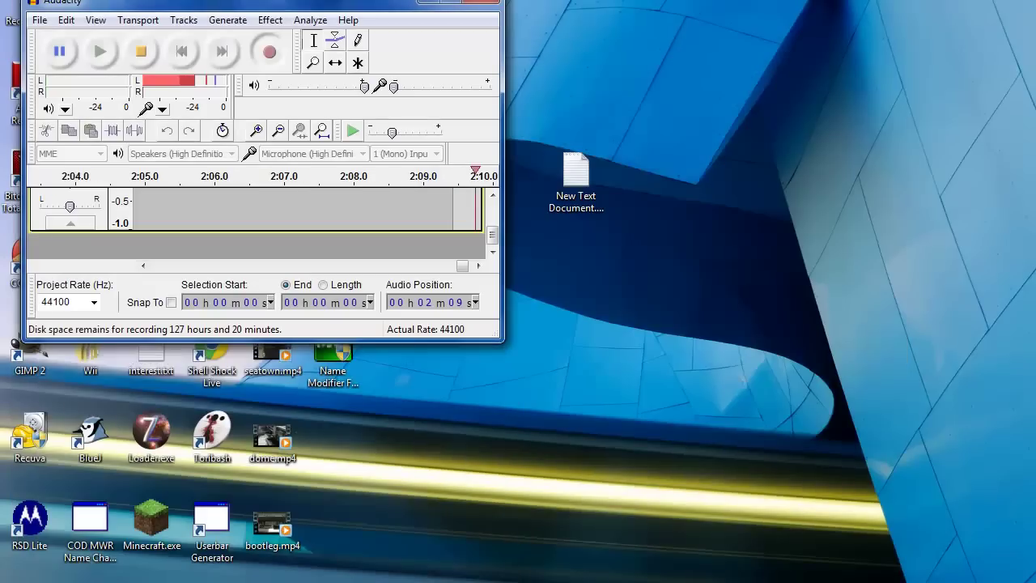
- Launch Name Modifier Final wMW3 Addon.exe from the desktop and open its Mw3 Add On window
left_click(429, 4)
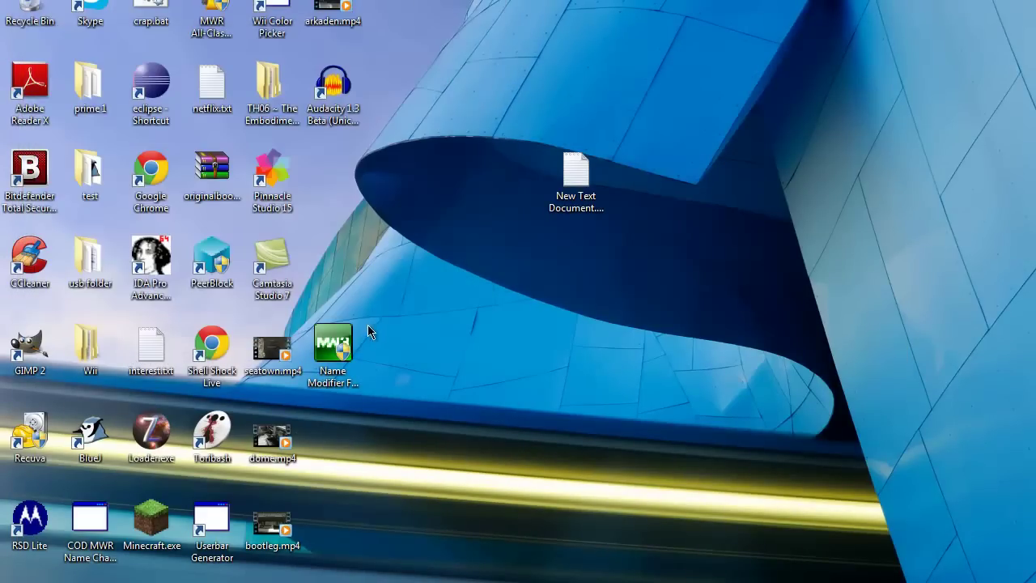
left_click(336, 360)
double_click(335, 360)
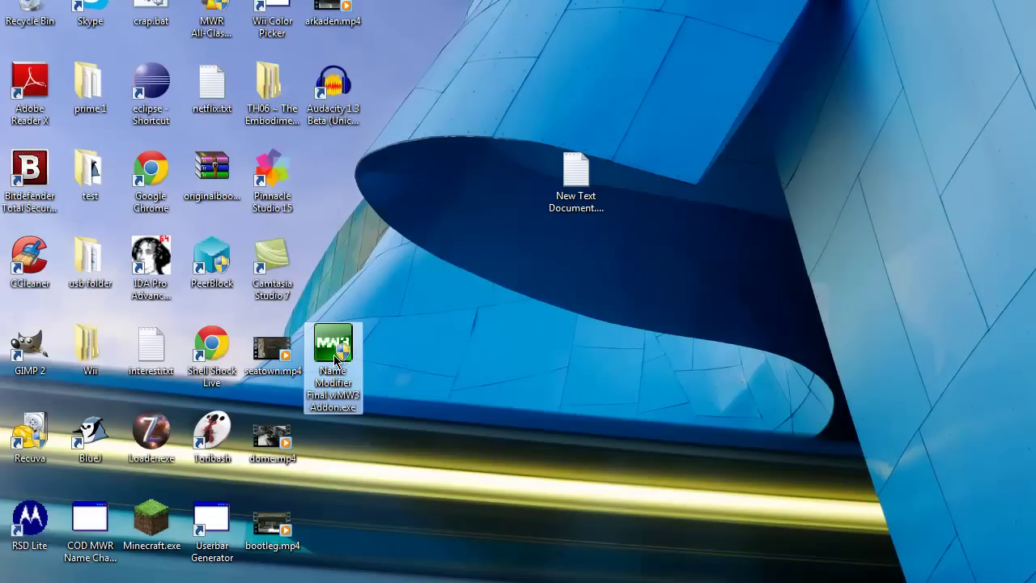
left_click(377, 292)
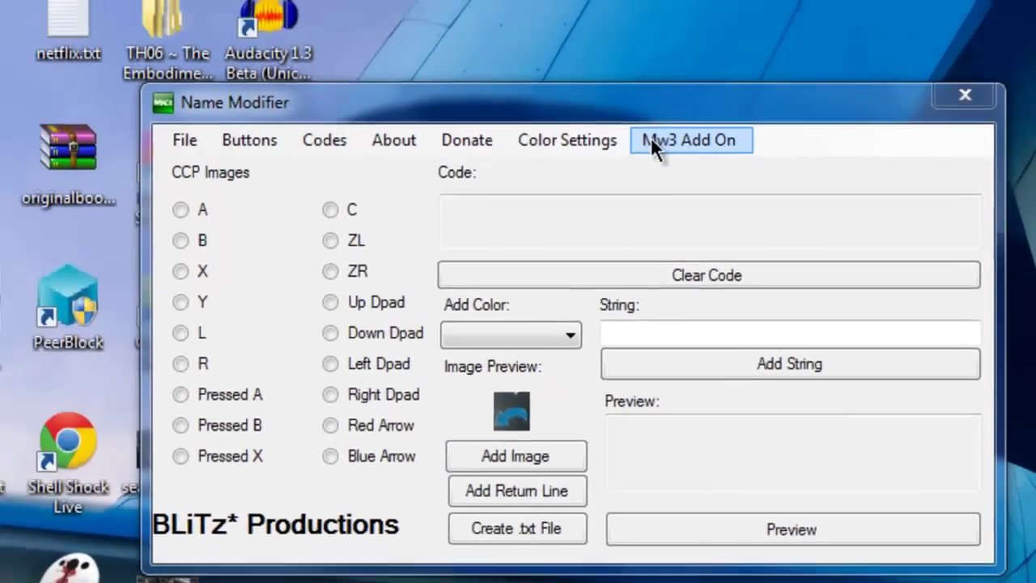
left_click(624, 94)
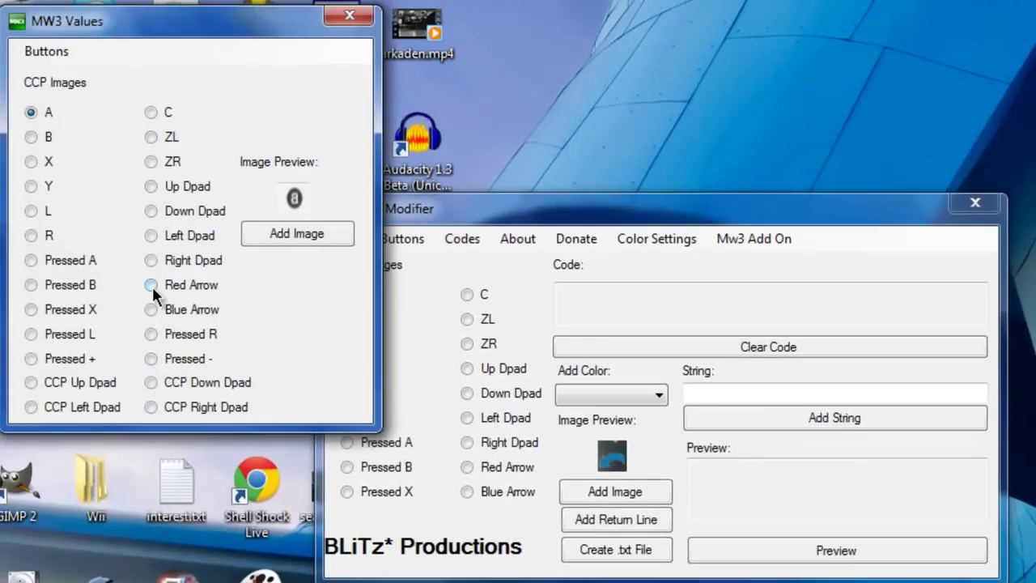
- Preview the Red Arrow, Blue Arrow, Pressed R, Pressed -, CCP Right Dpad and Pressed + images in MW3 Values
left_click(152, 286)
left_click(151, 306)
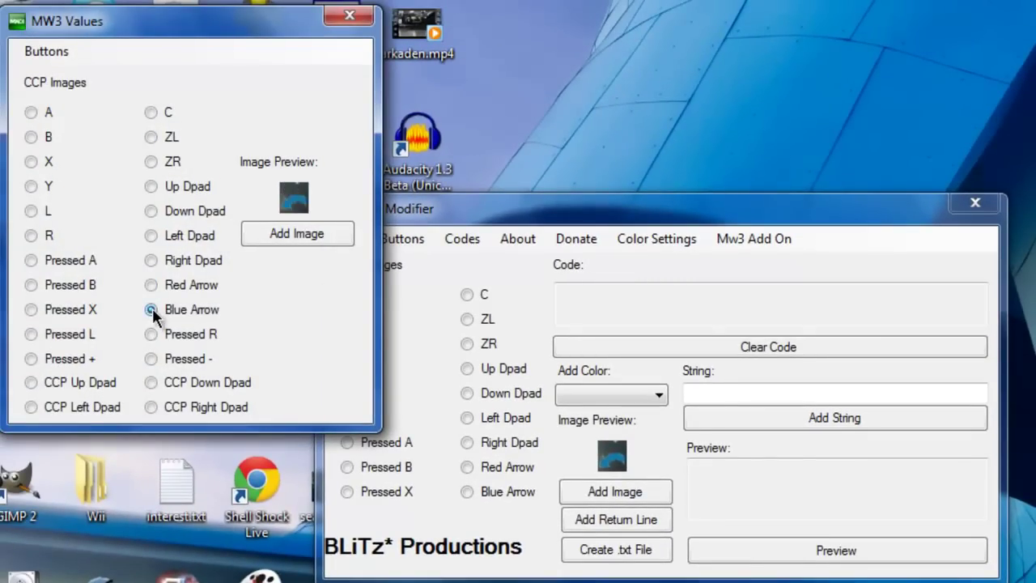
left_click(151, 334)
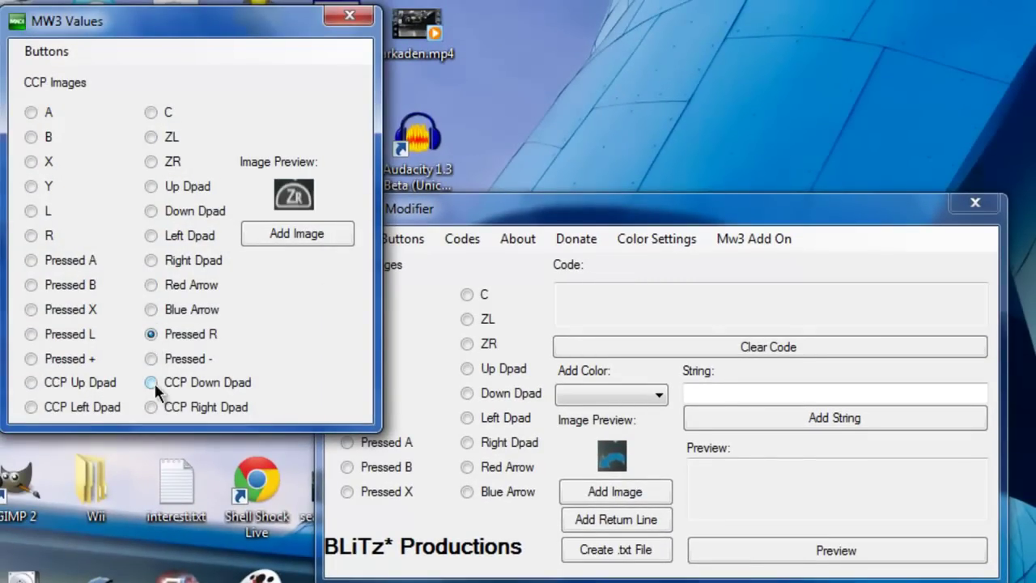
left_click(151, 358)
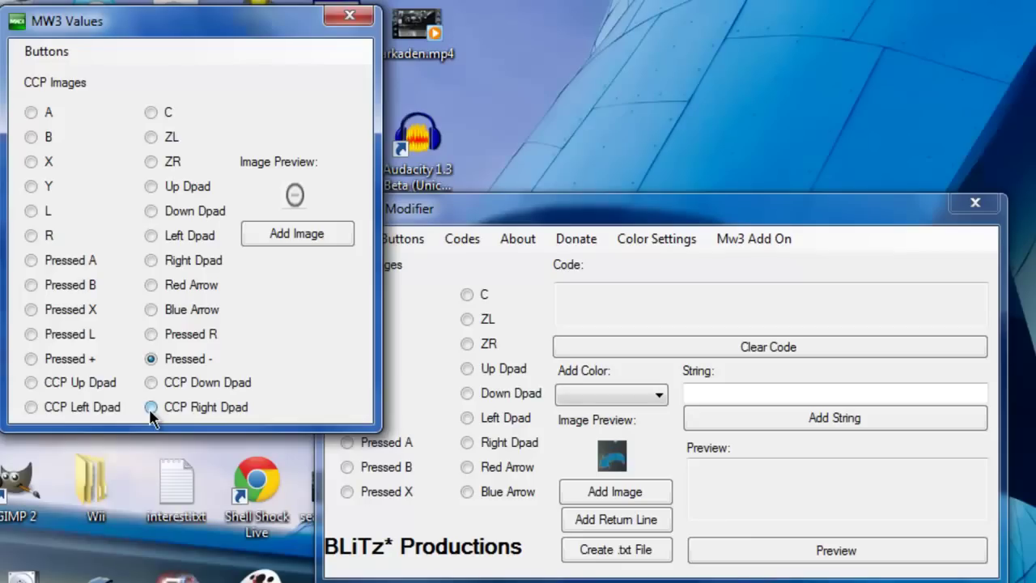
left_click(150, 407)
left_click(34, 353)
- Add the string "sdfjksdjfhksdjfhksjd" to the name code
left_click(722, 394)
type("sdfjksdjfhksdjfhksjd")
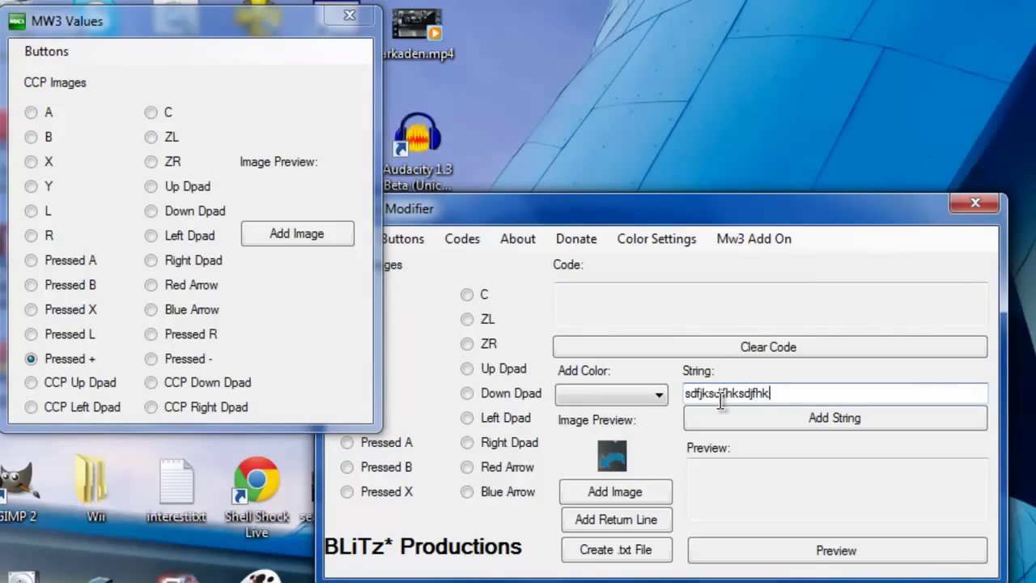
left_click(916, 423)
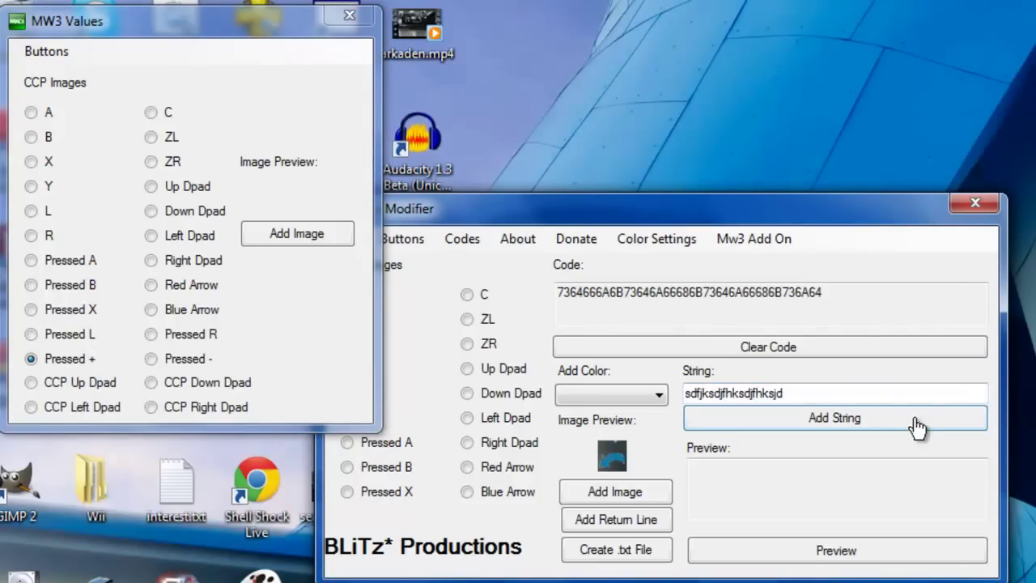
- Append the Orange color and three return lines to the name code
left_click(612, 394)
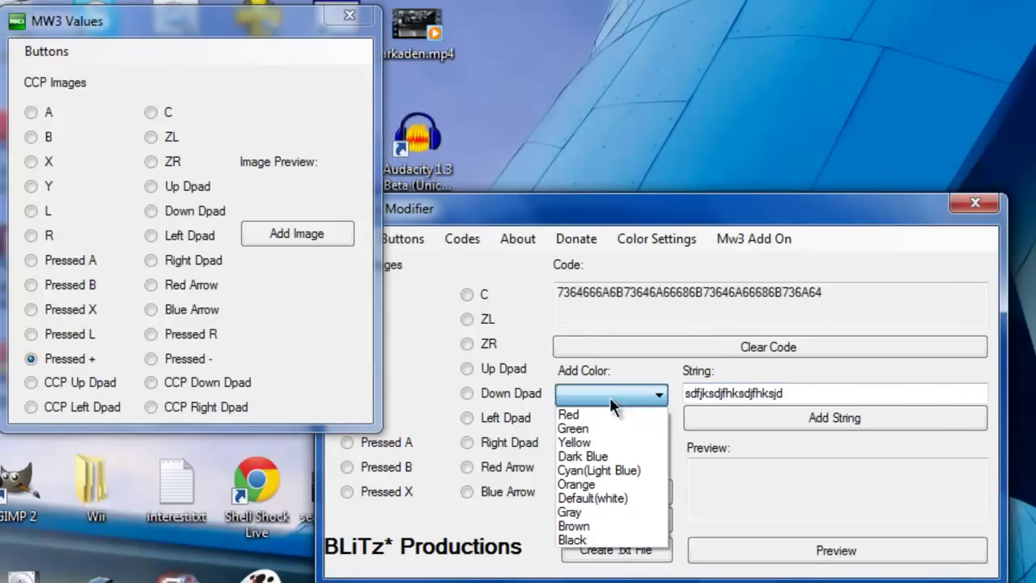
left_click(588, 483)
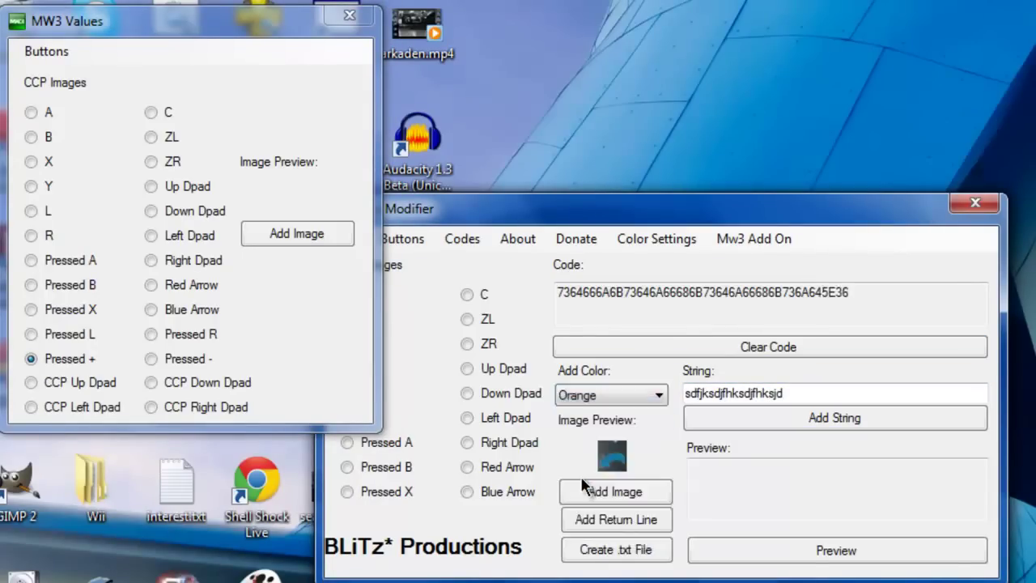
left_click(600, 532)
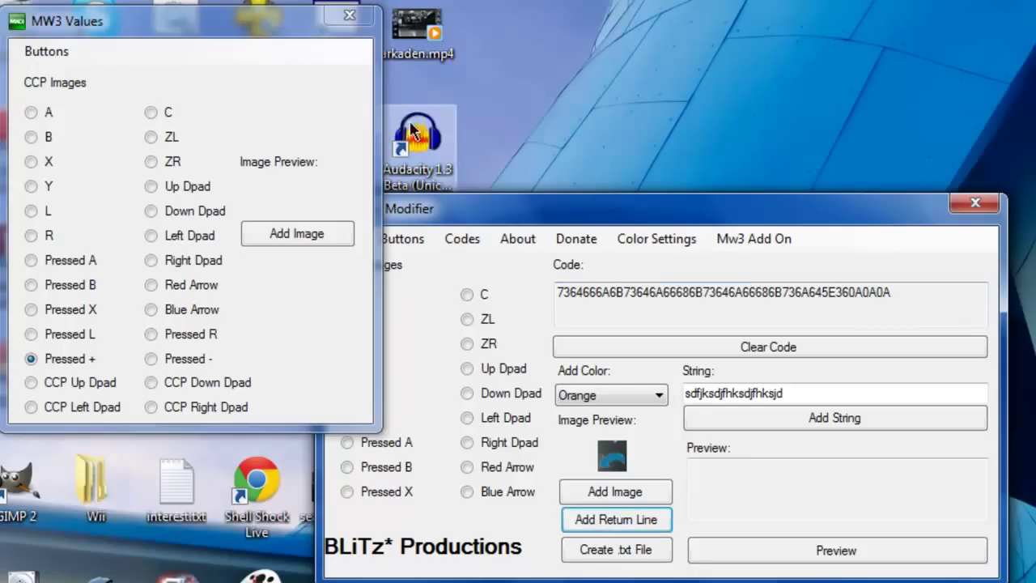
- Close the MW3 Values window and check Name Modifier's About information
left_click(360, 17)
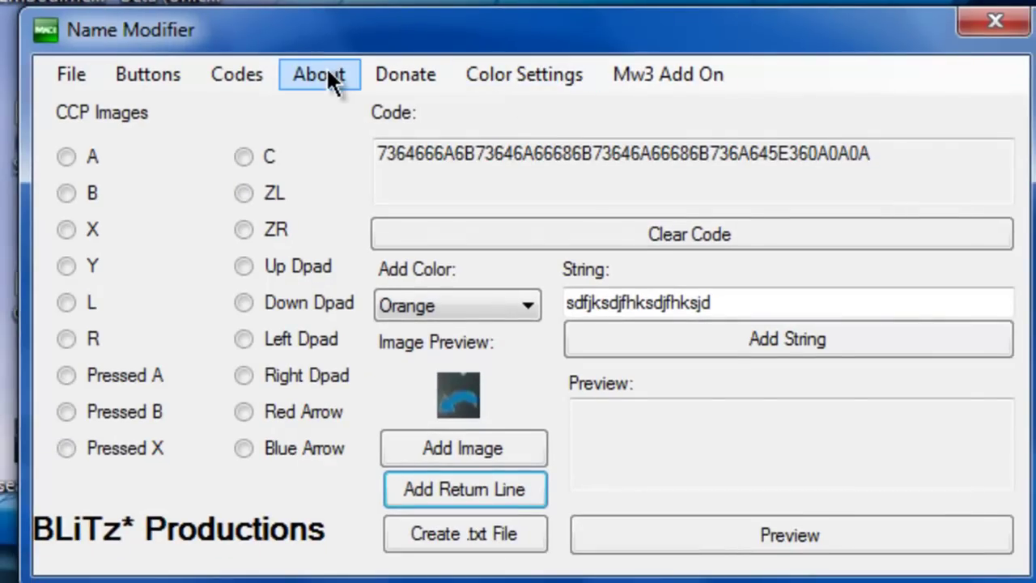
left_click(326, 66)
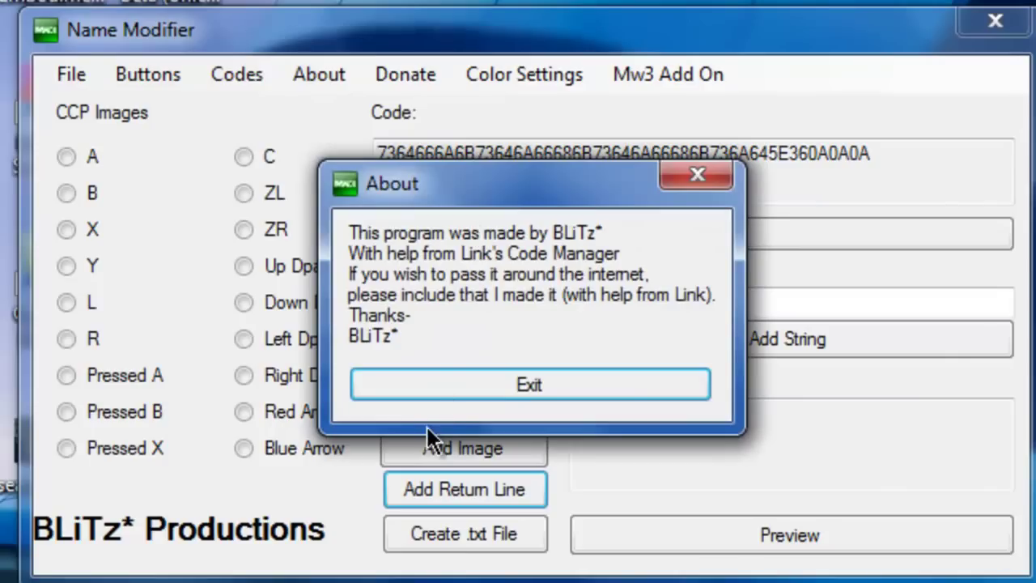
left_click(469, 394)
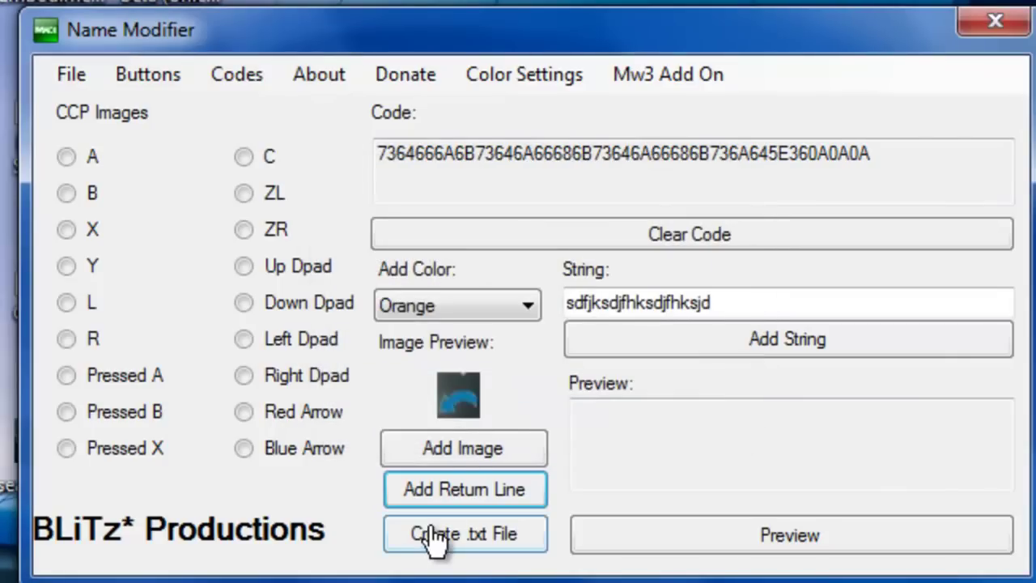
- Export the name code to the Desktop as a text file named "fuck"
left_click(484, 540)
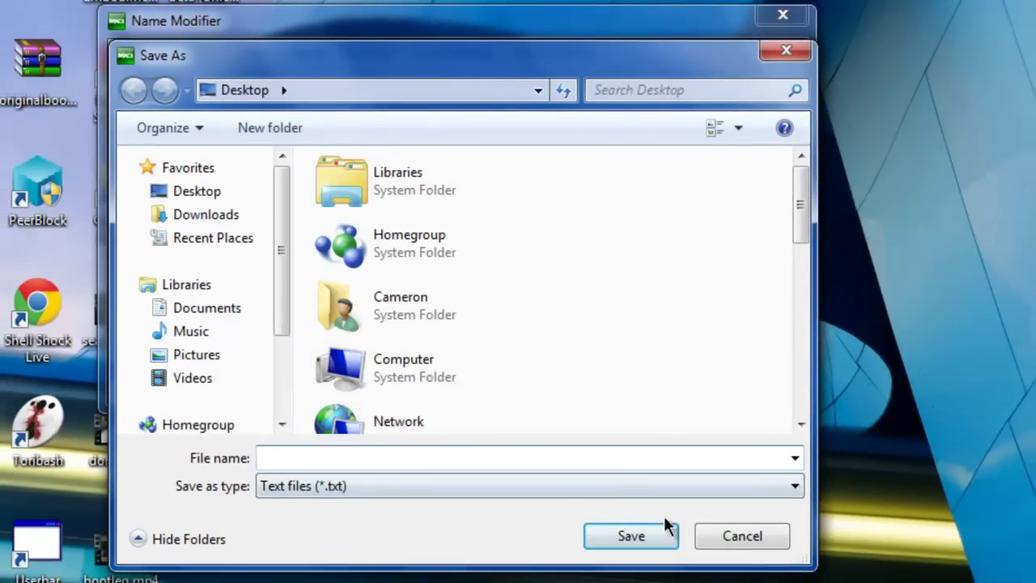
left_click(200, 198)
left_click(264, 455)
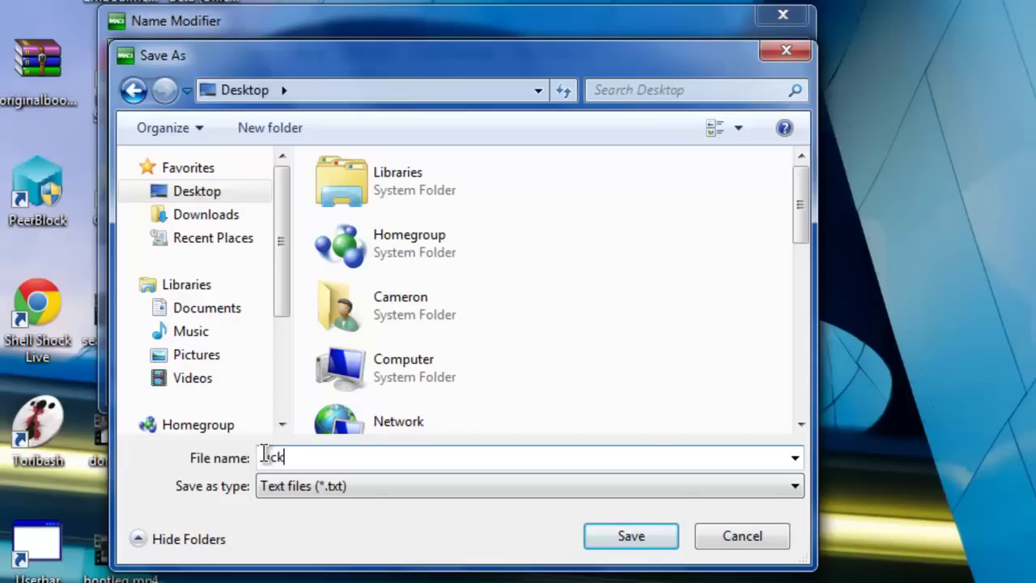
key("Return")
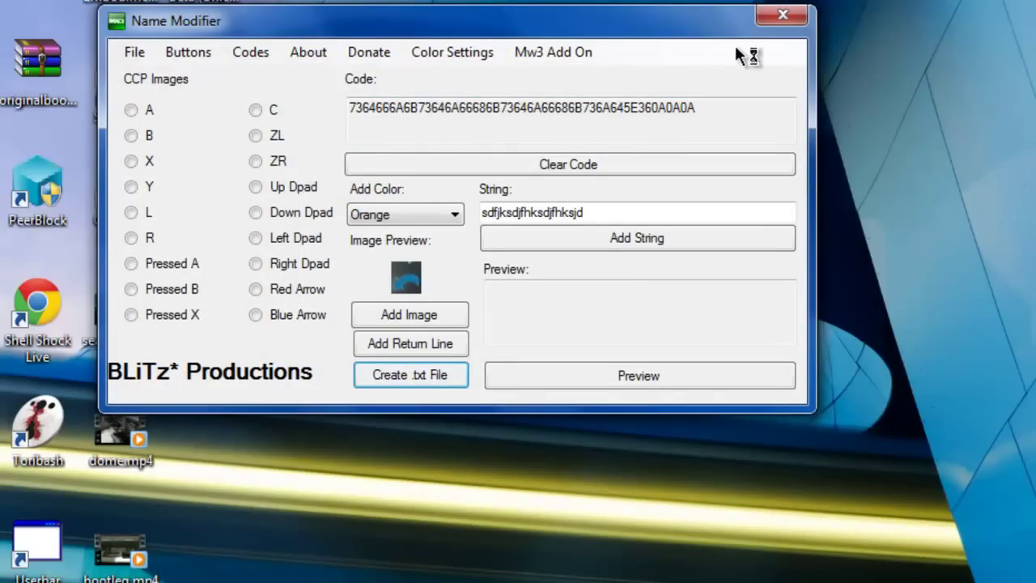
- Generate the preview of the composed name code and choose the CCP button set
left_click_drag(656, 25, 956, 49)
double_click(194, 66)
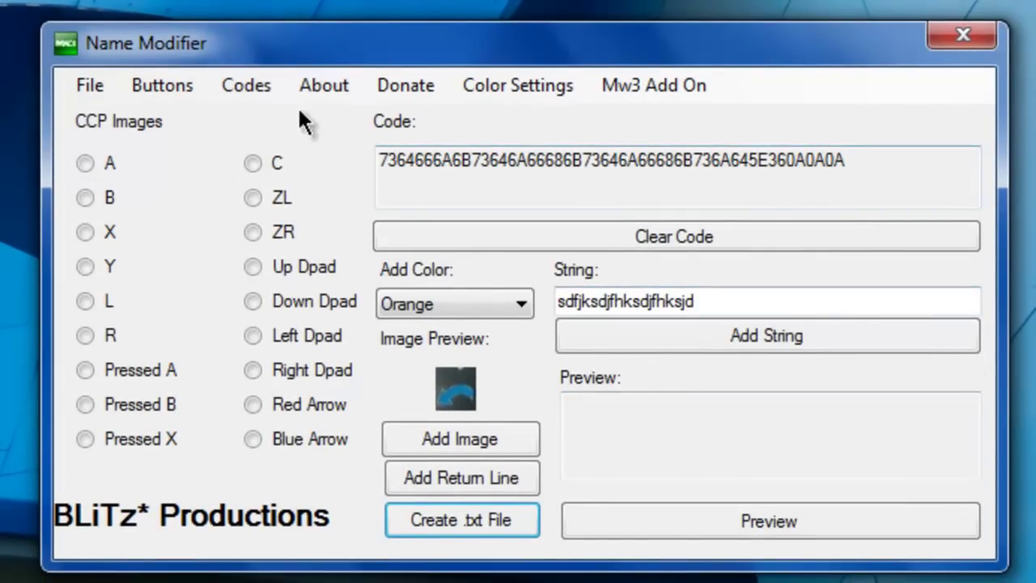
left_click(668, 534)
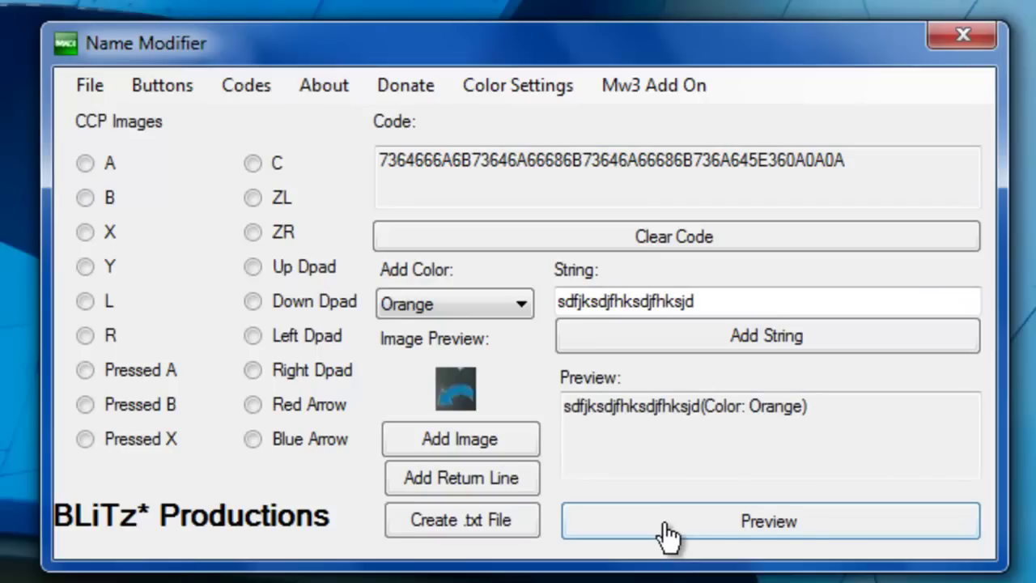
left_click(147, 88)
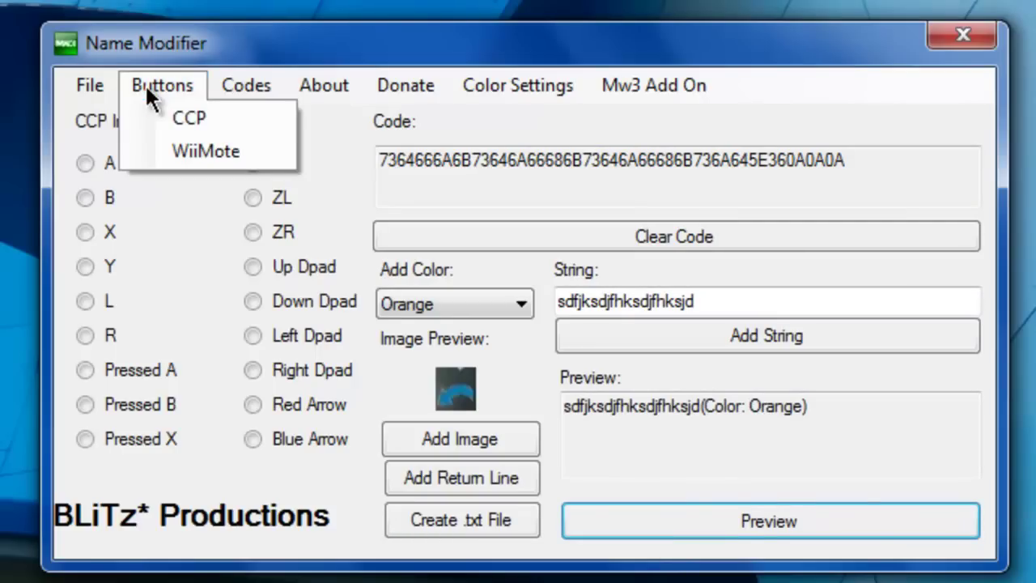
left_click(162, 119)
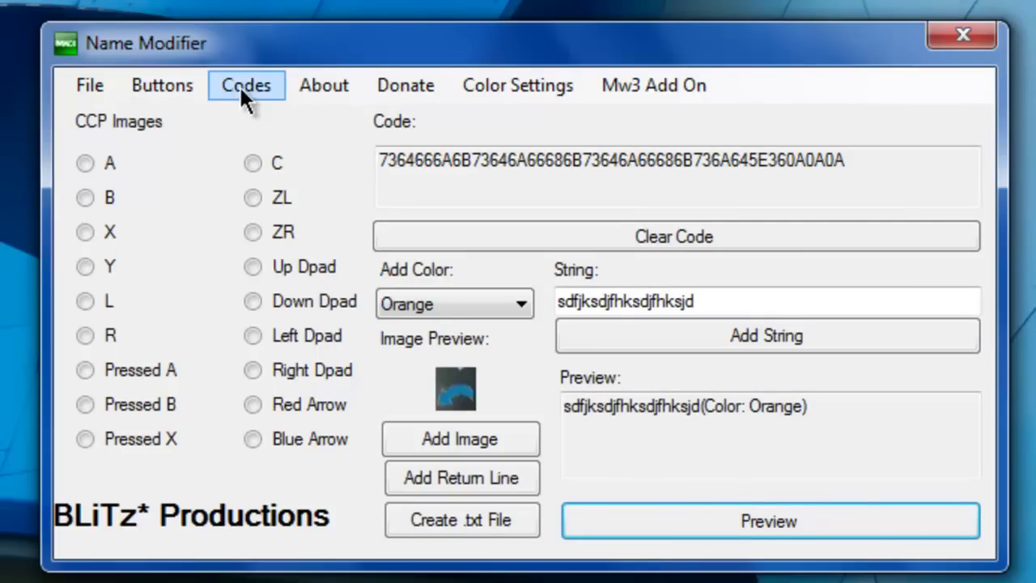
- Open the code templates and load the MW3 WiiMote code for profile 1
left_click(240, 87)
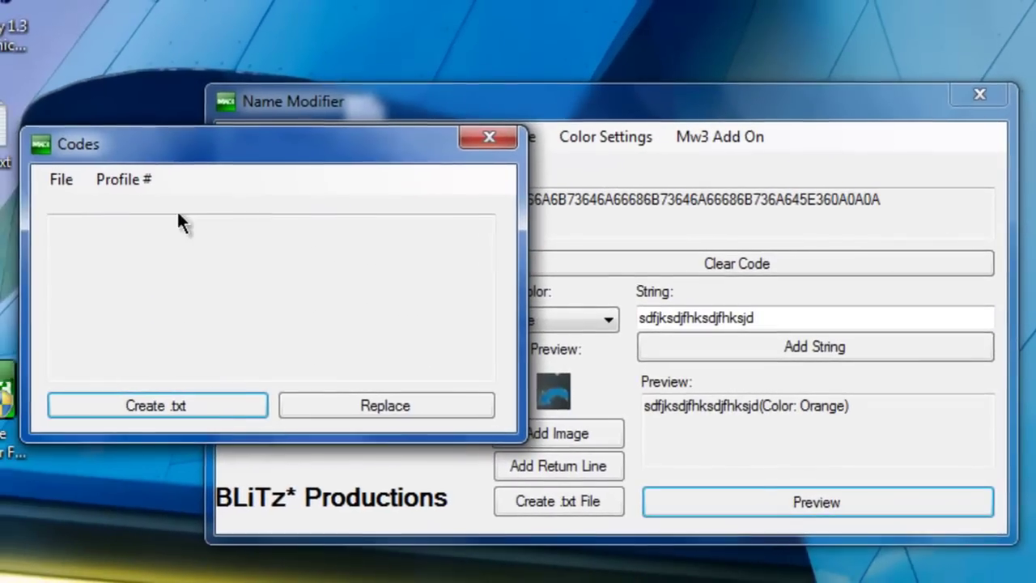
left_click(129, 178)
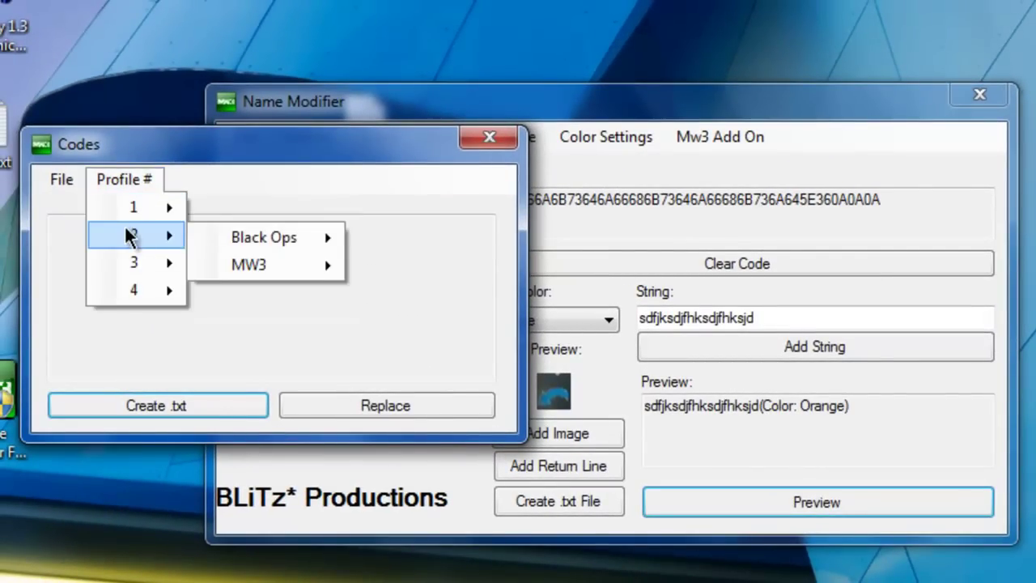
mouse_move(125, 217)
mouse_move(223, 233)
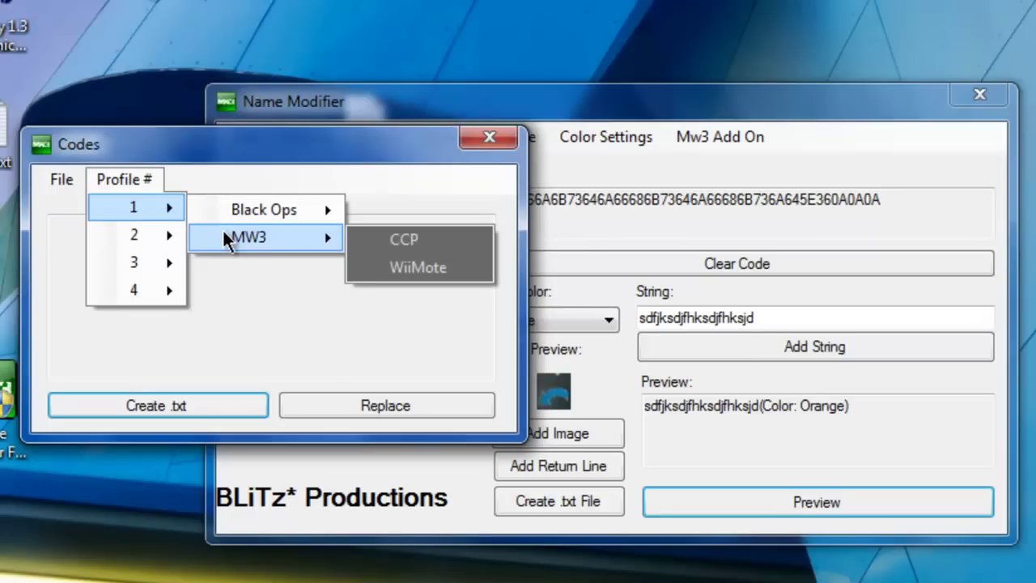
left_click(394, 267)
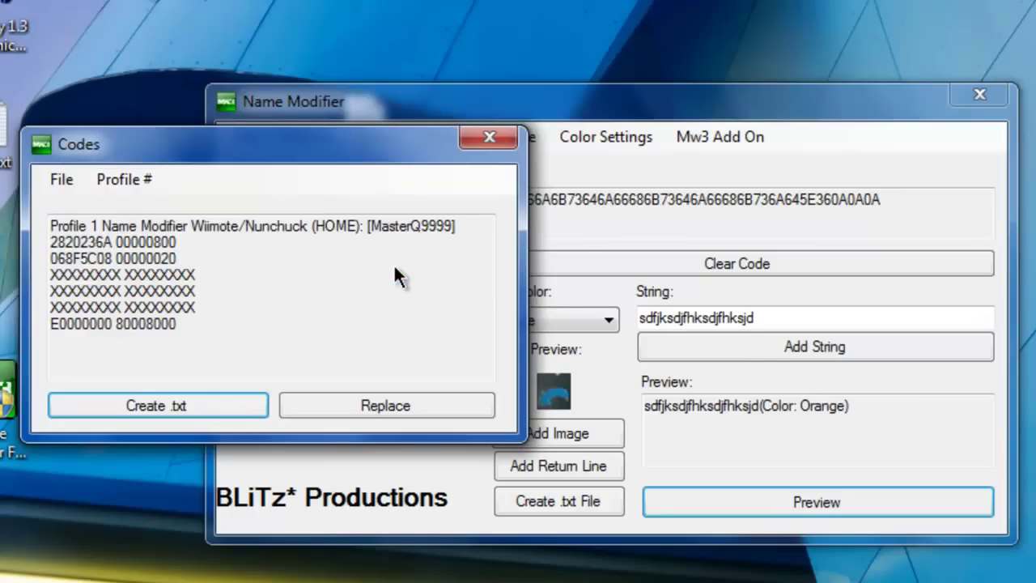
- Set Name Modifier's fore color to dark green from the basic colors
left_click(636, 134)
left_click(620, 145)
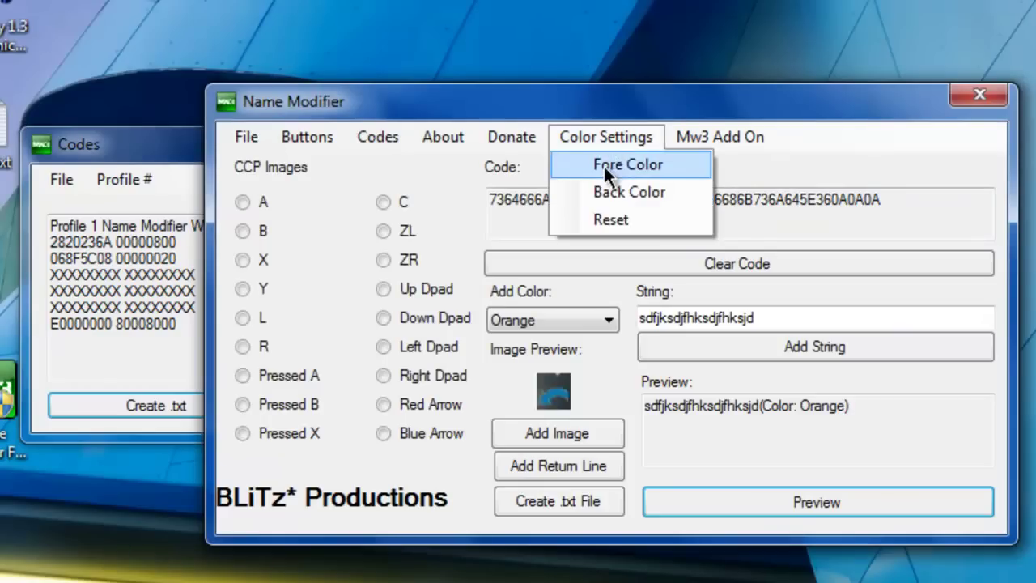
left_click(603, 163)
left_click(223, 145)
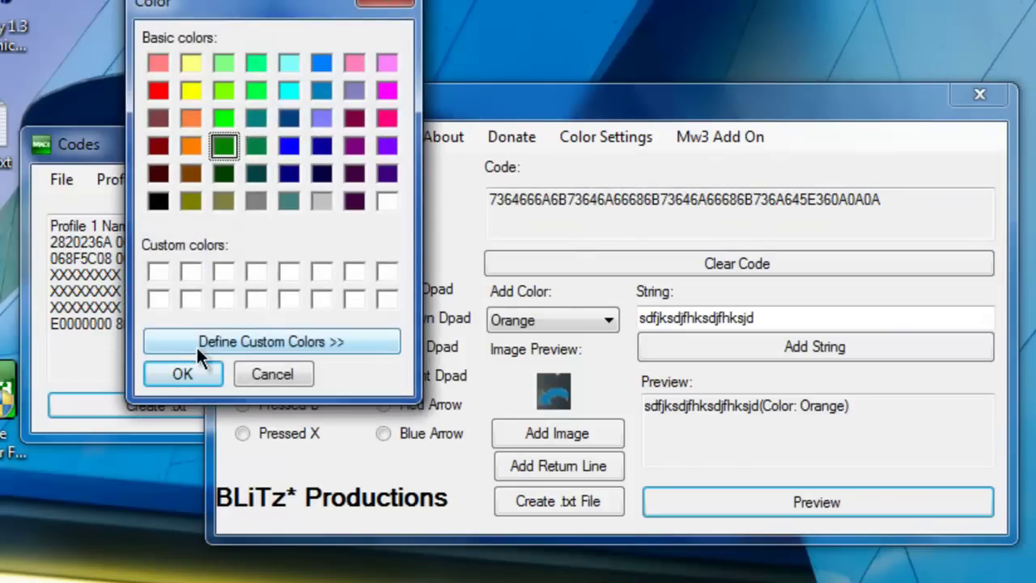
left_click(185, 374)
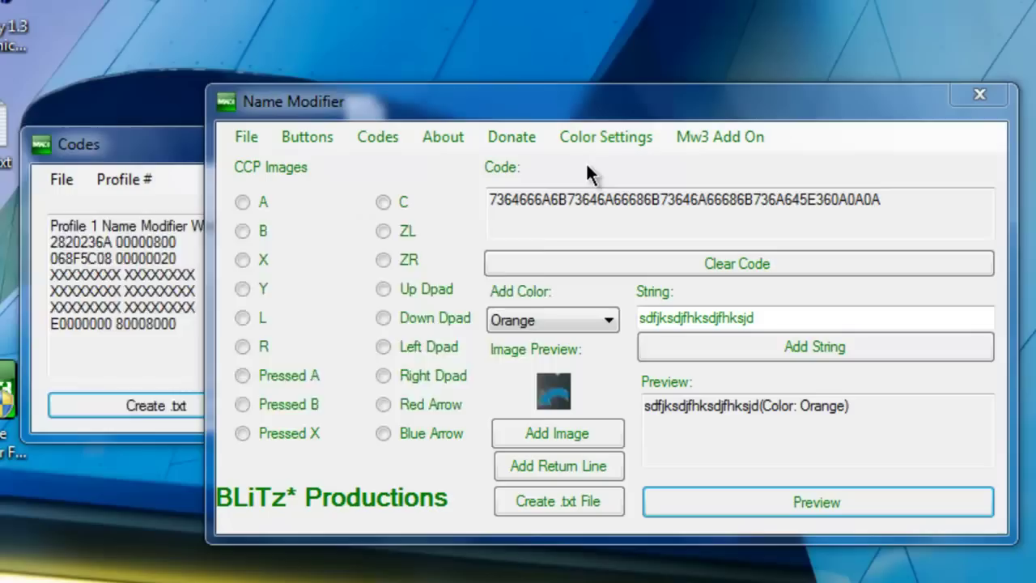
left_click(450, 376)
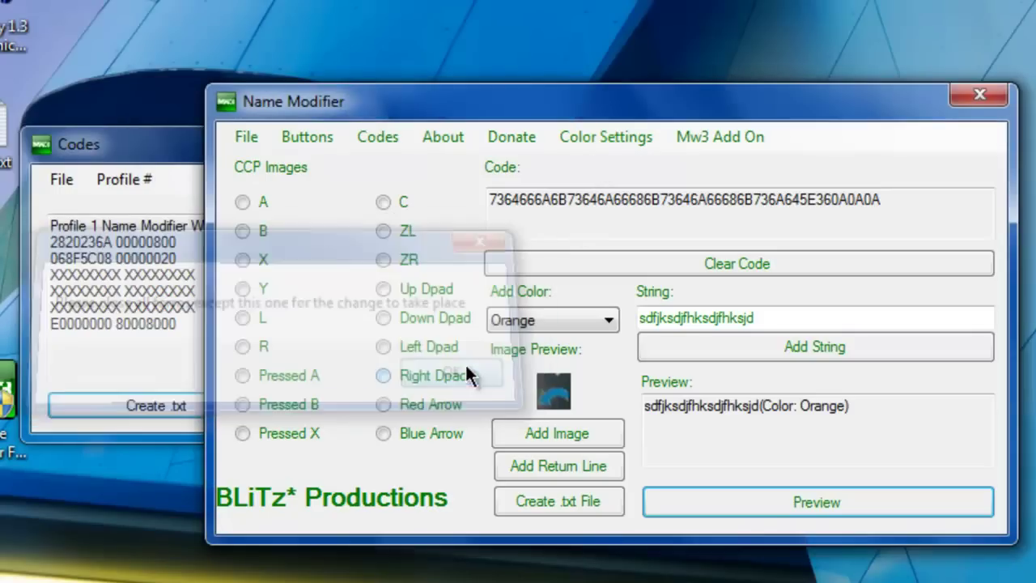
- Set Name Modifier's back color to black and dismiss the notice
left_click(590, 134)
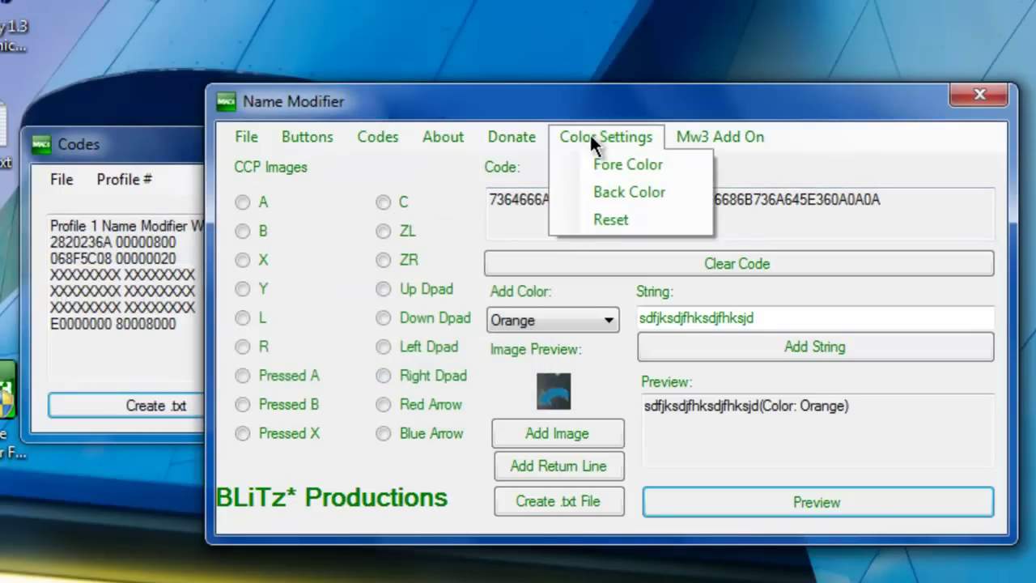
left_click(607, 185)
left_click(164, 202)
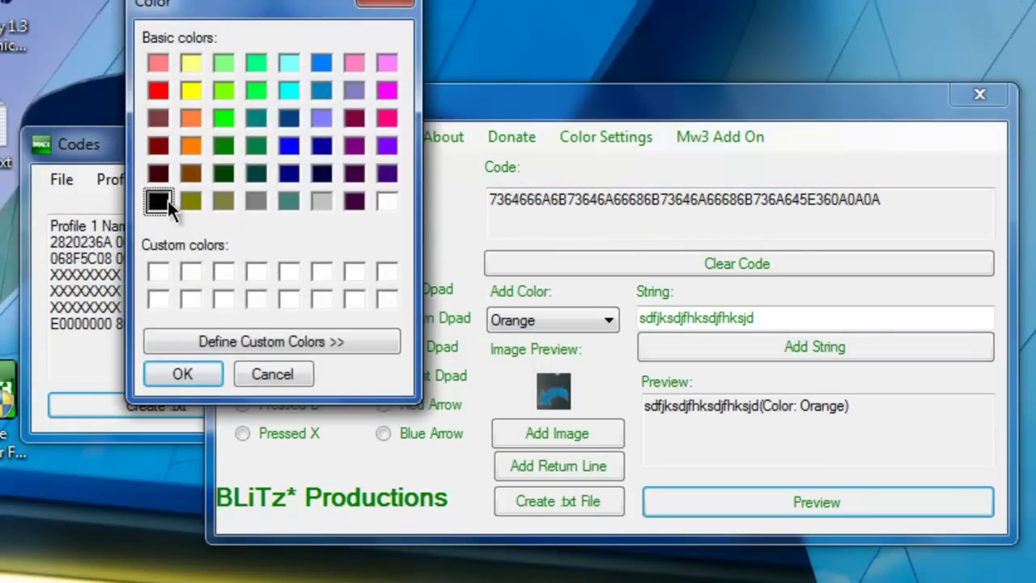
left_click(179, 374)
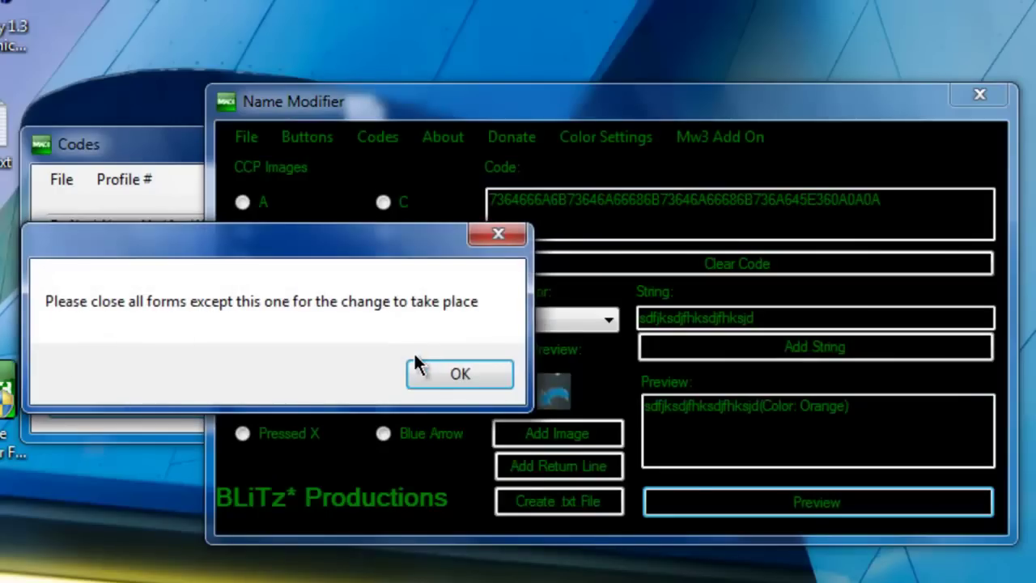
left_click(423, 372)
- Close the Codes window and check the new color scheme in the About window
left_click(107, 154)
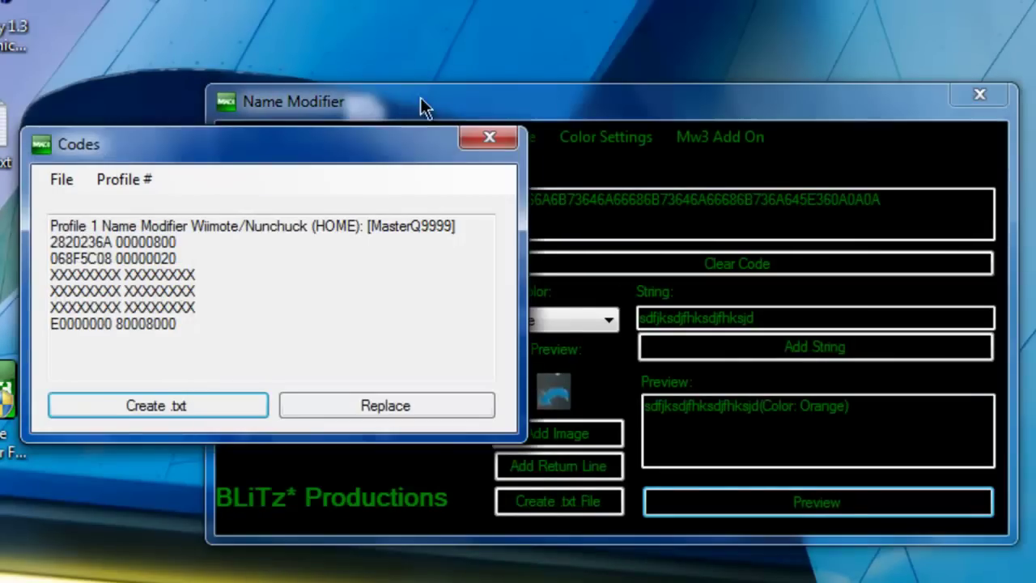
left_click(486, 139)
left_click(435, 141)
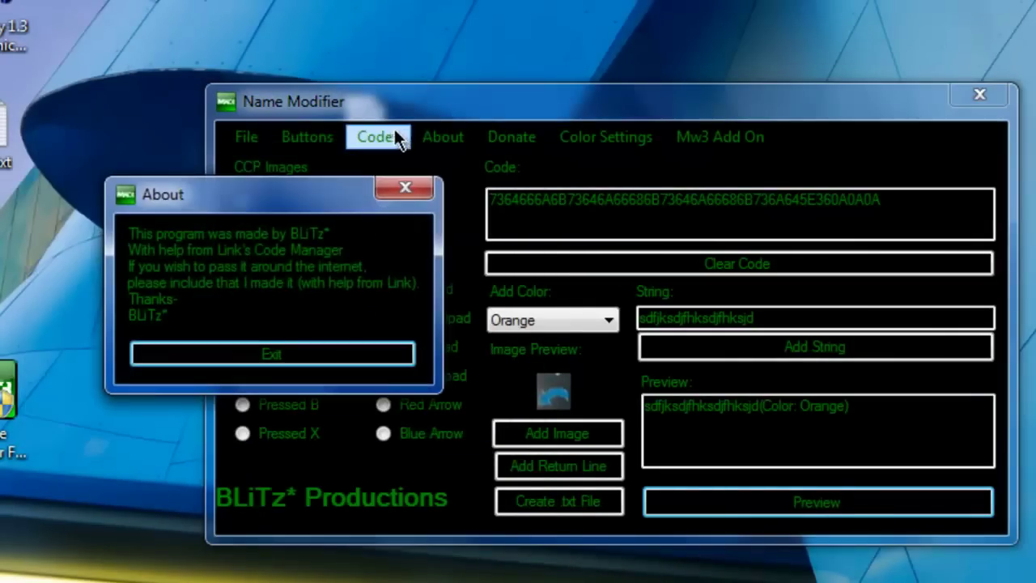
left_click(409, 186)
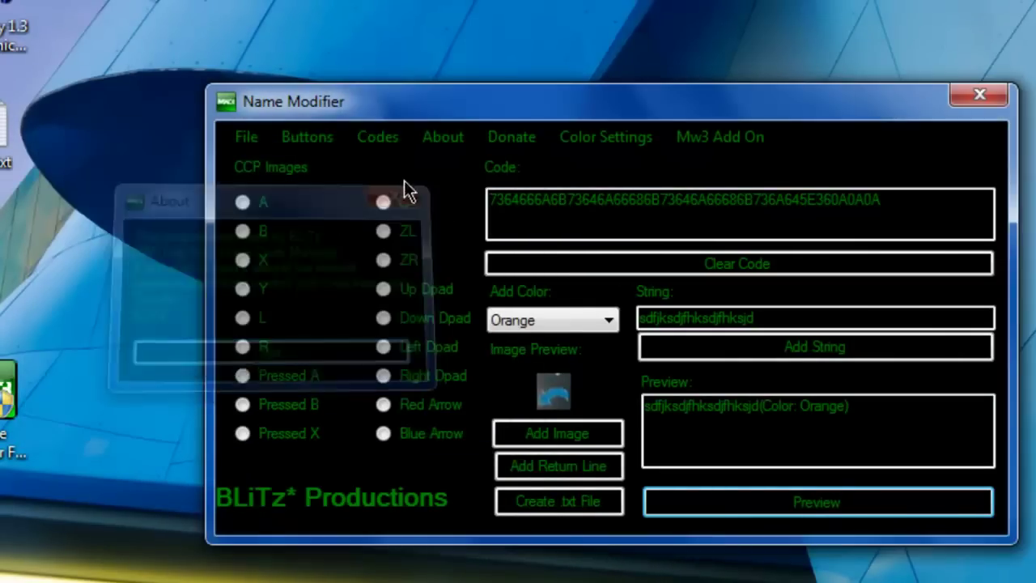
- Reopen the Codes window and load profile 1's MW3 WiiMote name modifier code
left_click(387, 138)
left_click(121, 182)
mouse_move(139, 217)
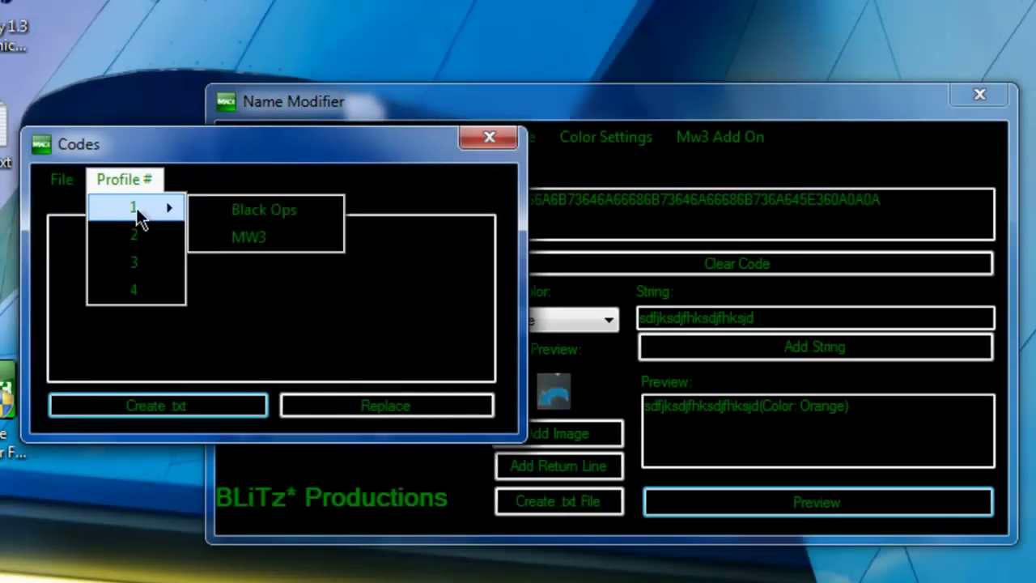
mouse_move(231, 204)
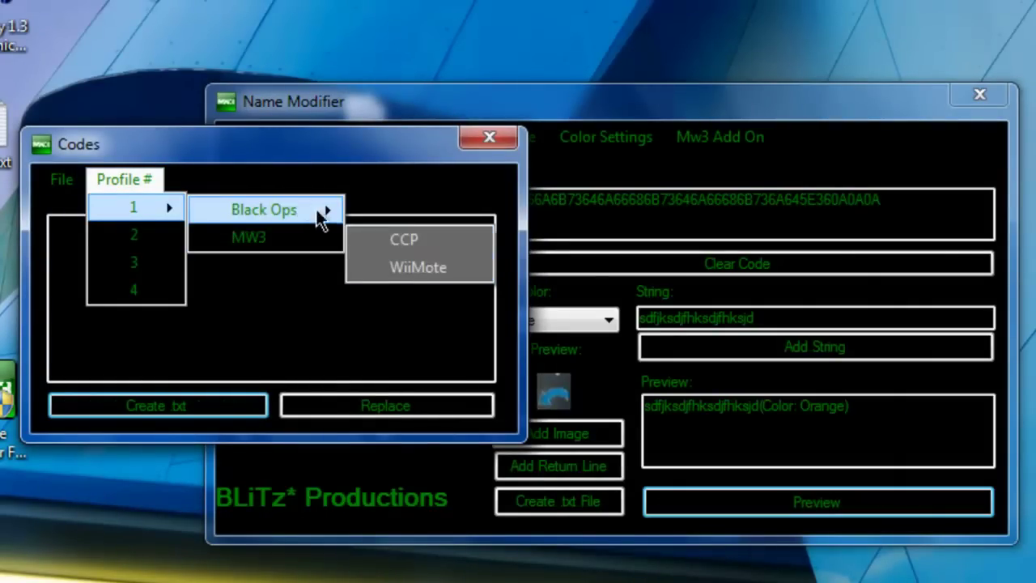
mouse_move(172, 258)
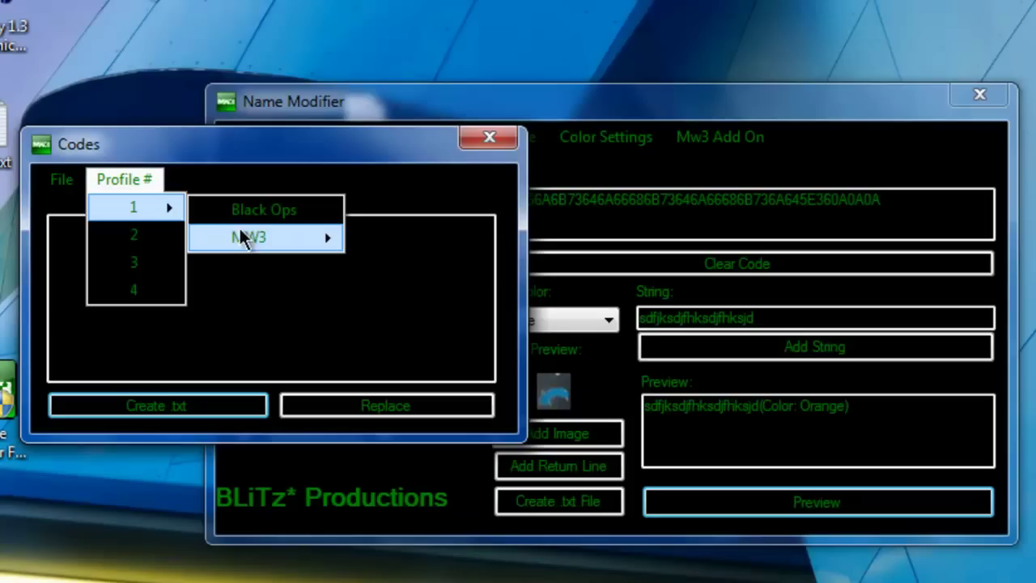
mouse_move(253, 236)
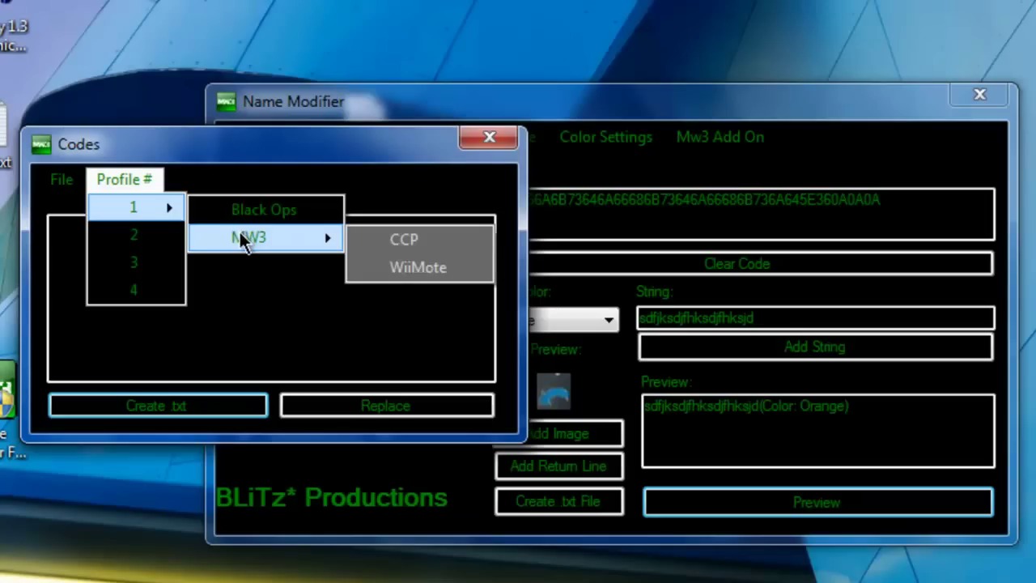
left_click(376, 270)
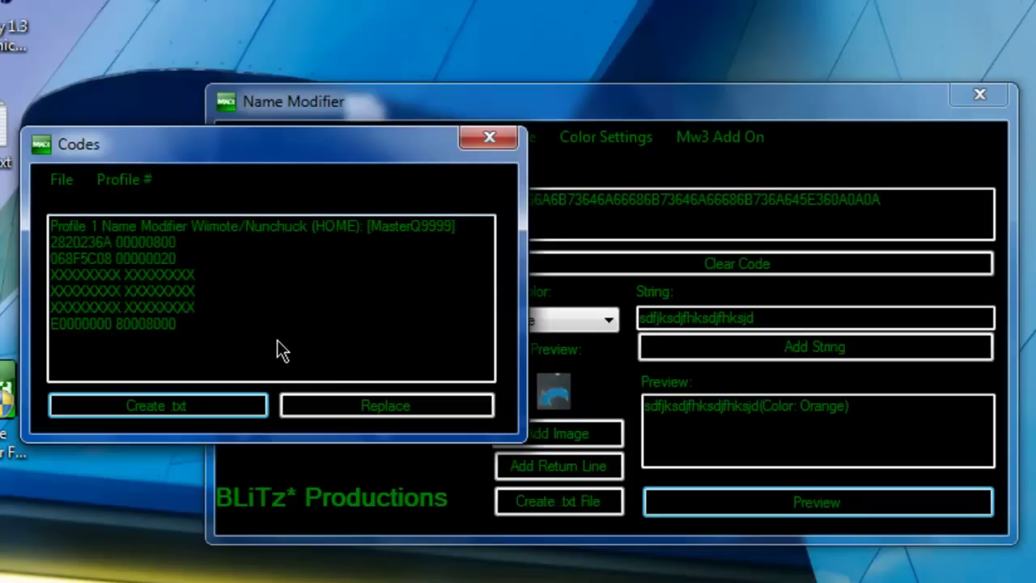
- Replace the template's X placeholders with the composed name code and highlight the resulting code lines
left_click(339, 407)
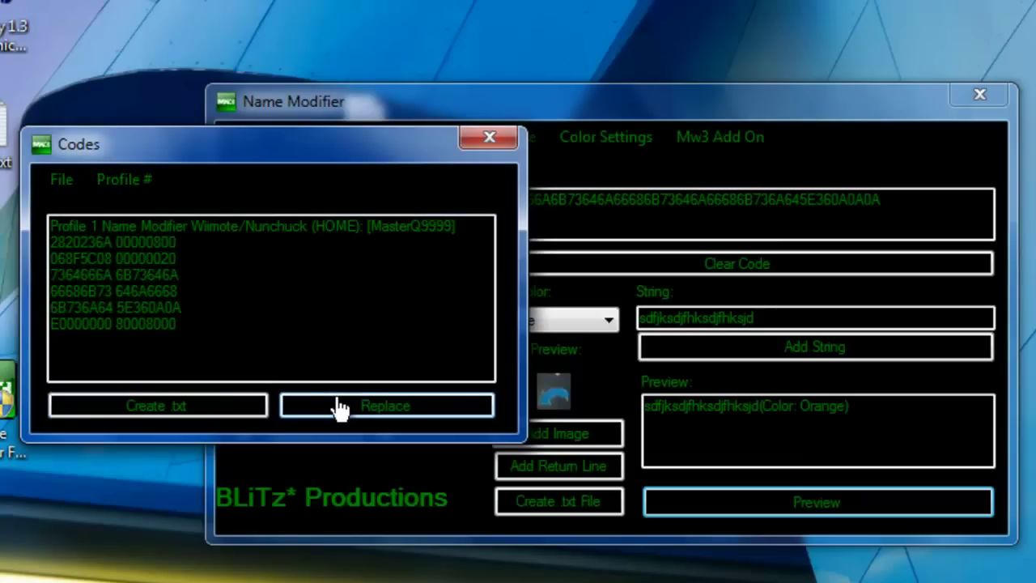
left_click_drag(242, 335, 59, 242)
left_click(198, 345)
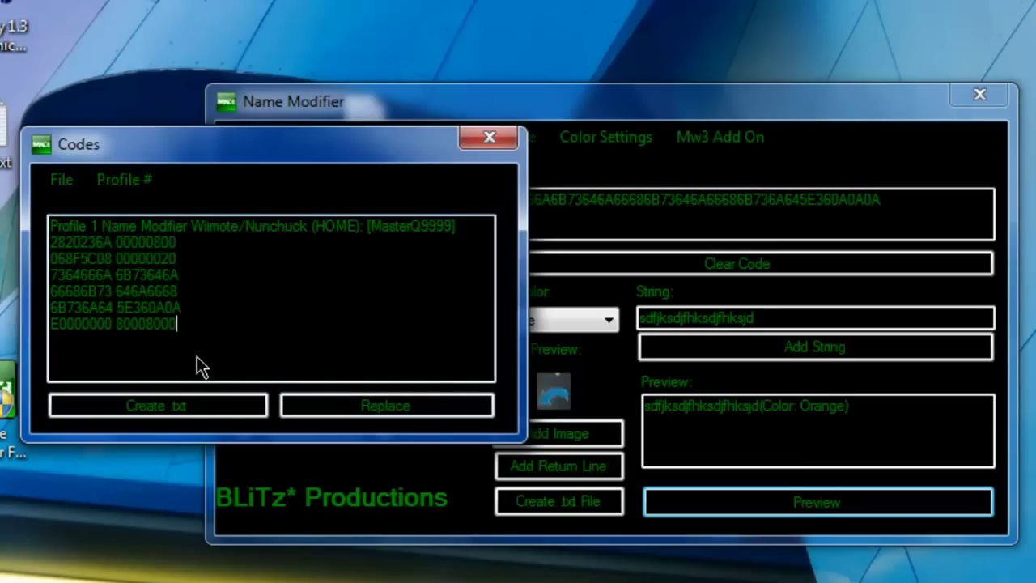
- Save the completed code to the Desktop as a text file named "fuck2" and dismiss the notice
left_click(179, 407)
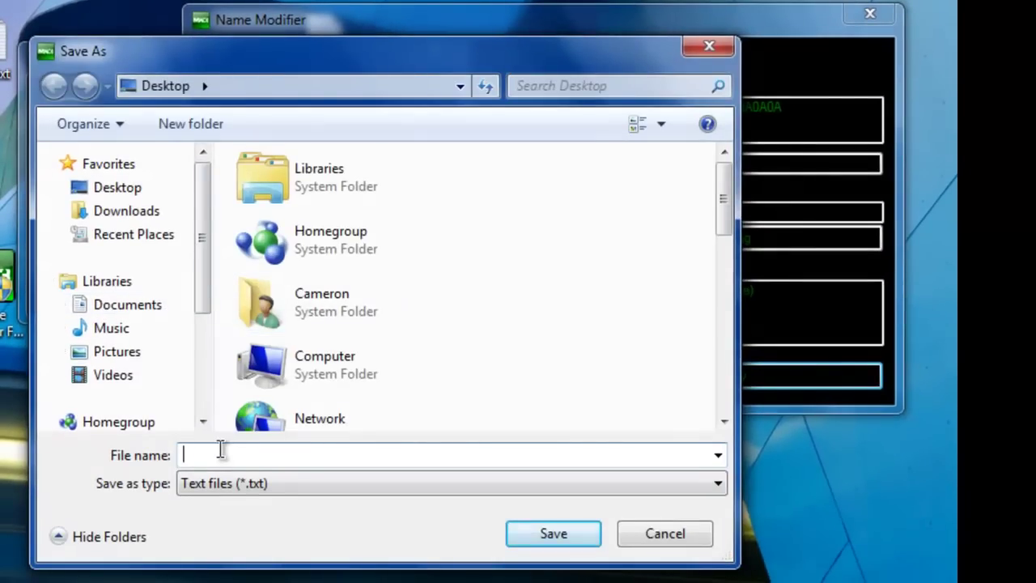
type("c")
key("BackSpace")
type("fuck2")
left_click(532, 538)
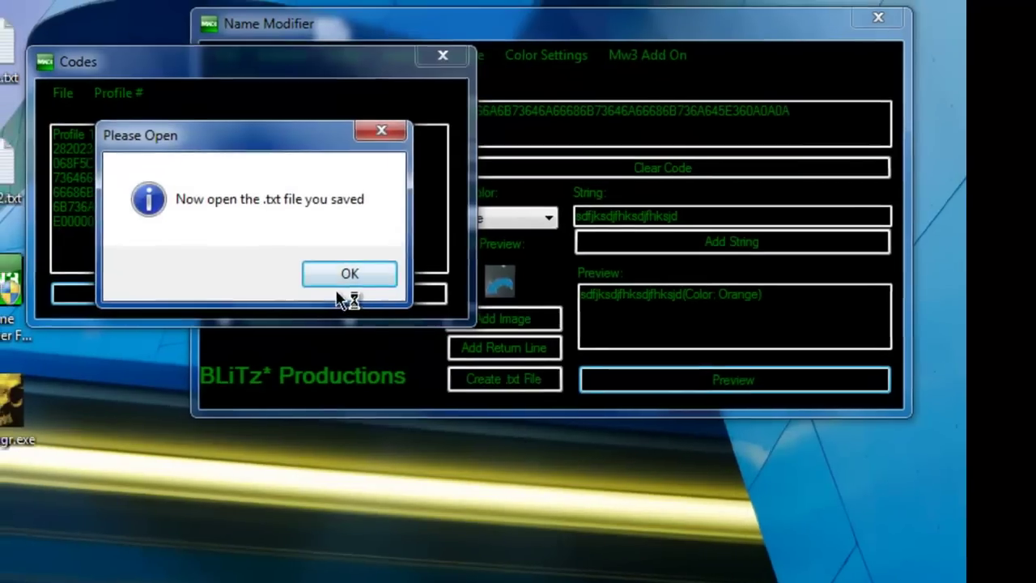
left_click(341, 271)
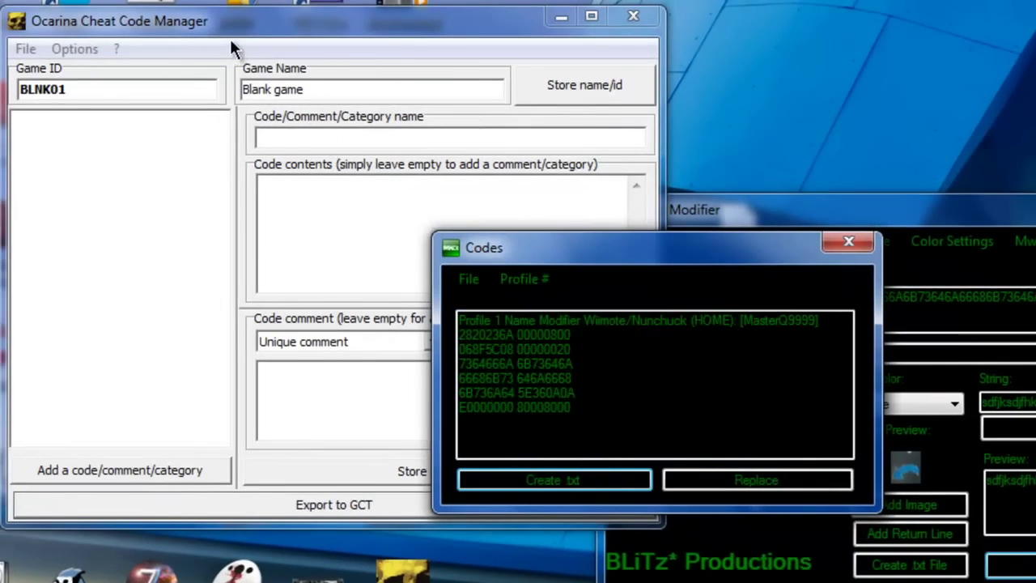
- Open the text file fuck2.txt from the Desktop in Ocarina Cheat Code Manager
left_click_drag(231, 28, 750, 66)
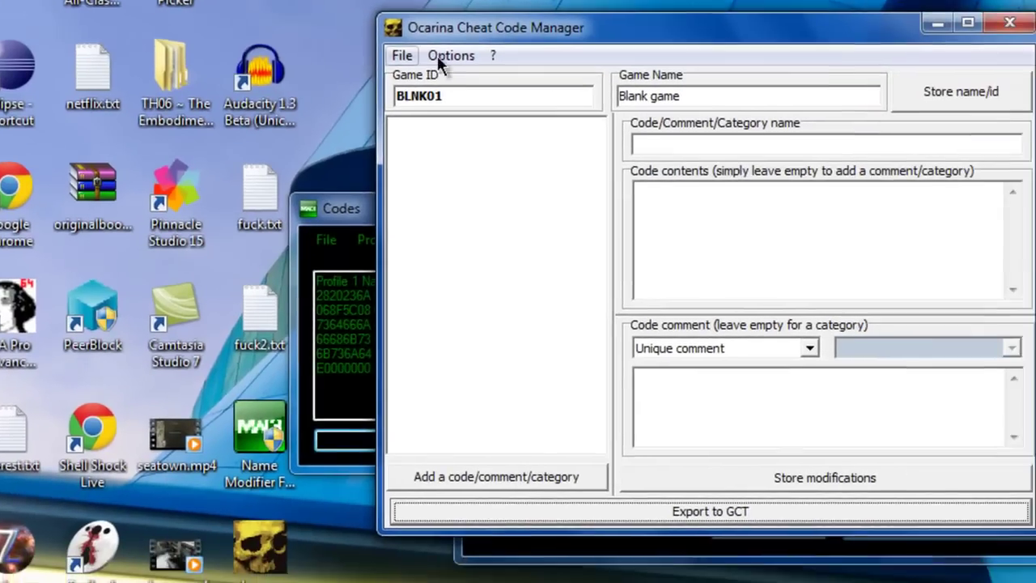
left_click(601, 98)
mouse_move(378, 50)
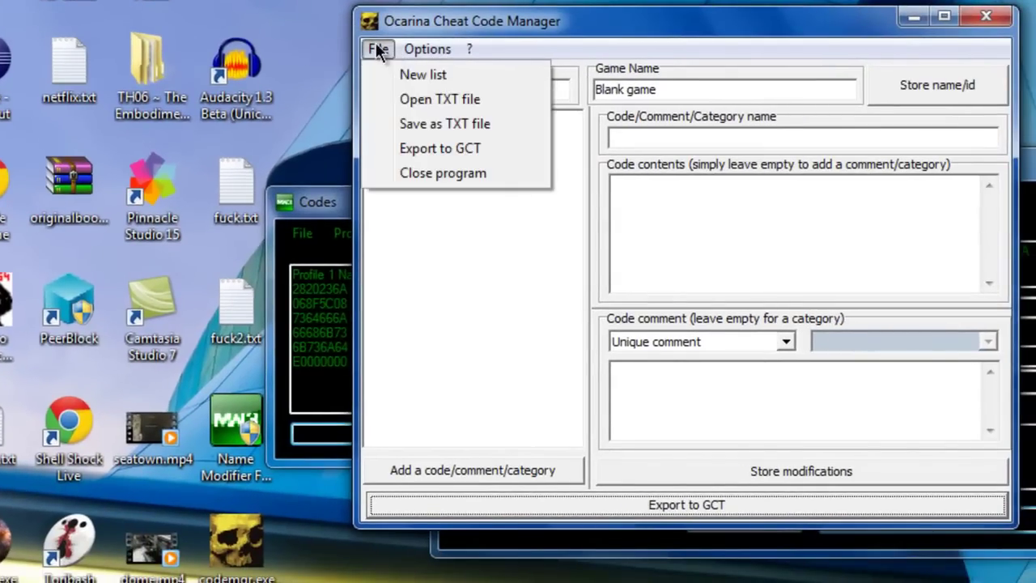
left_click(398, 96)
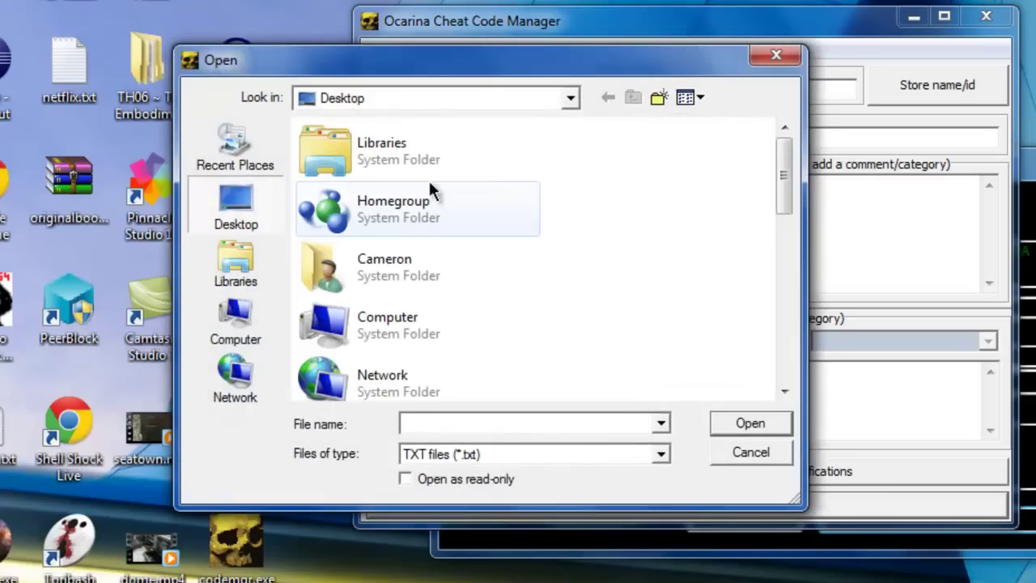
left_click_drag(779, 202, 761, 356)
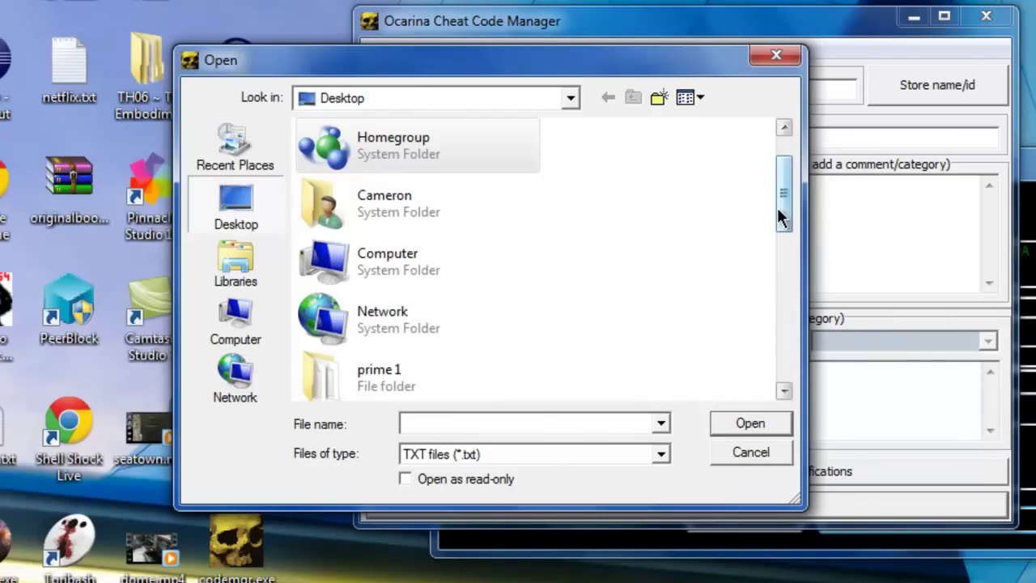
left_click_drag(780, 217, 783, 339)
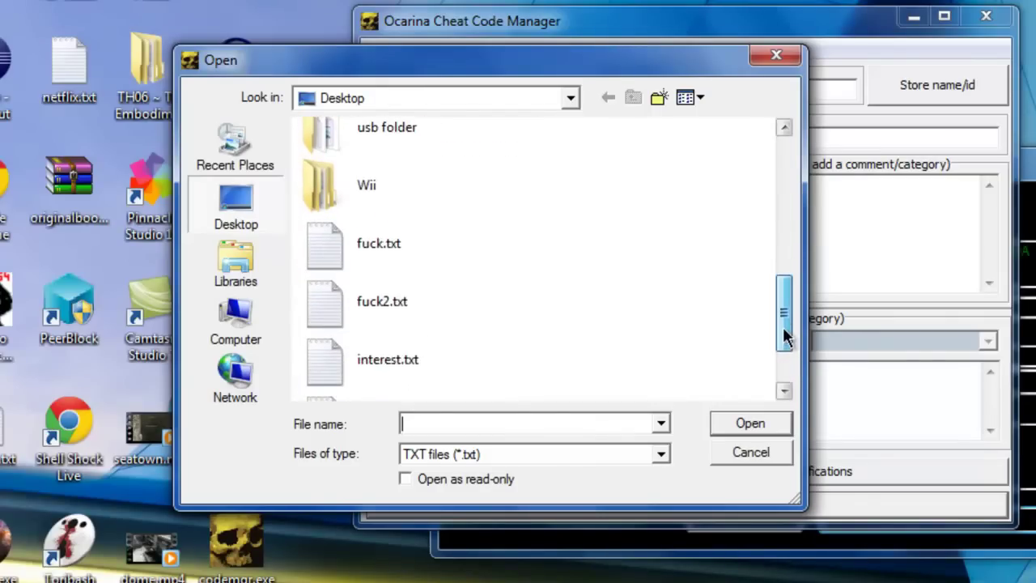
double_click(421, 304)
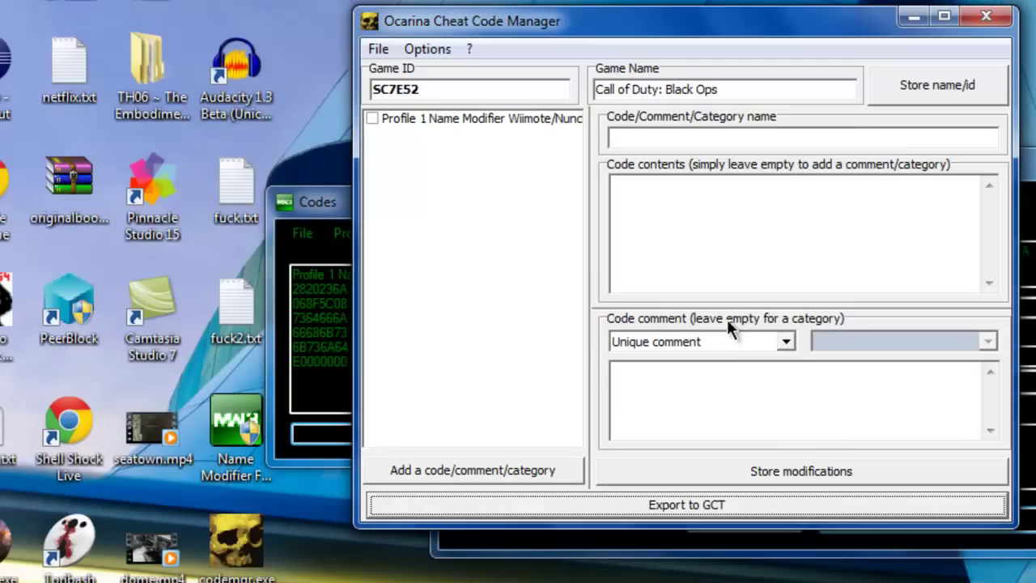
- Enable the Profile 1 Name Modifier code and export it as a GCT to the SD card on drive E:
left_click(493, 118)
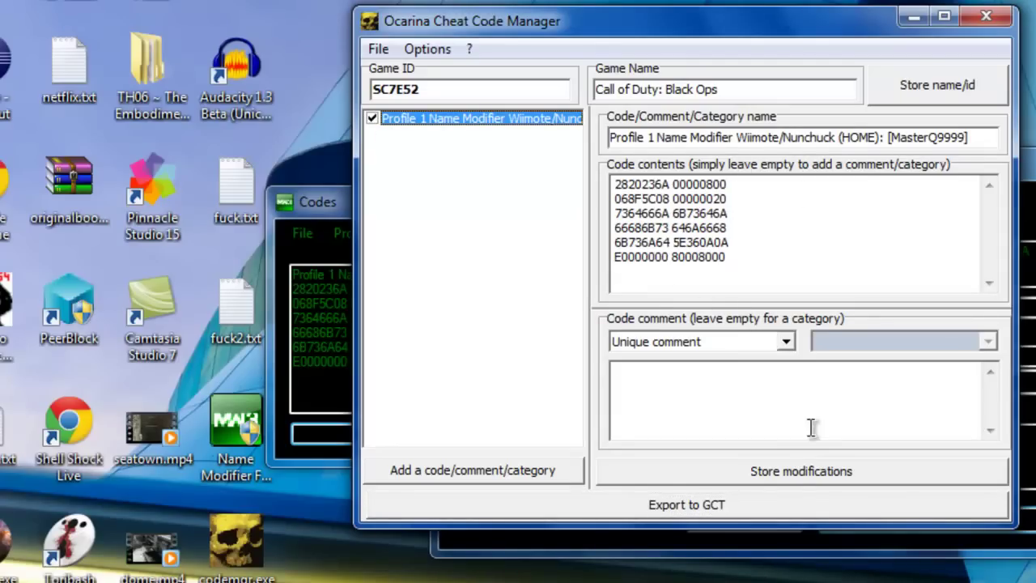
left_click(794, 505)
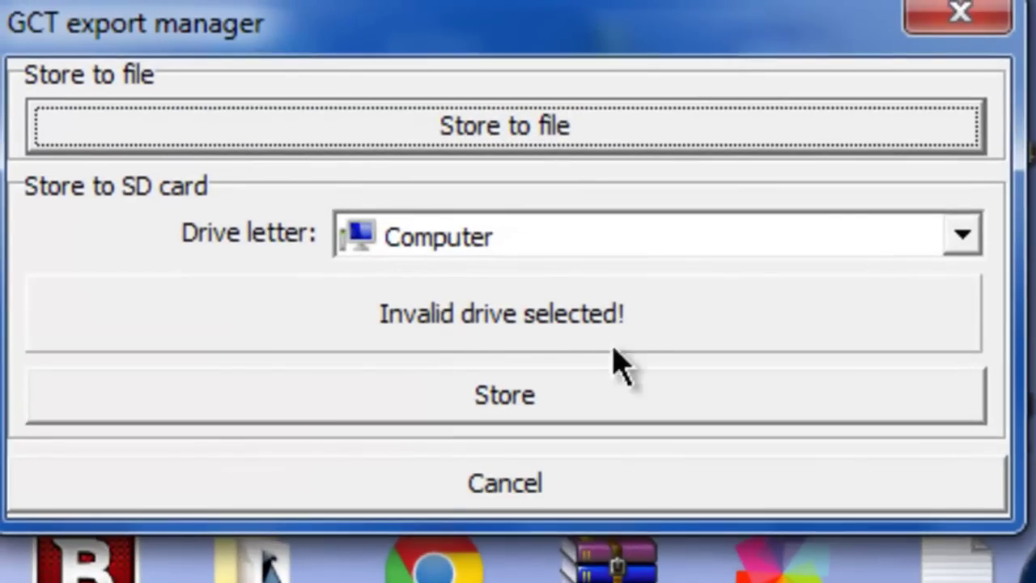
left_click(537, 237)
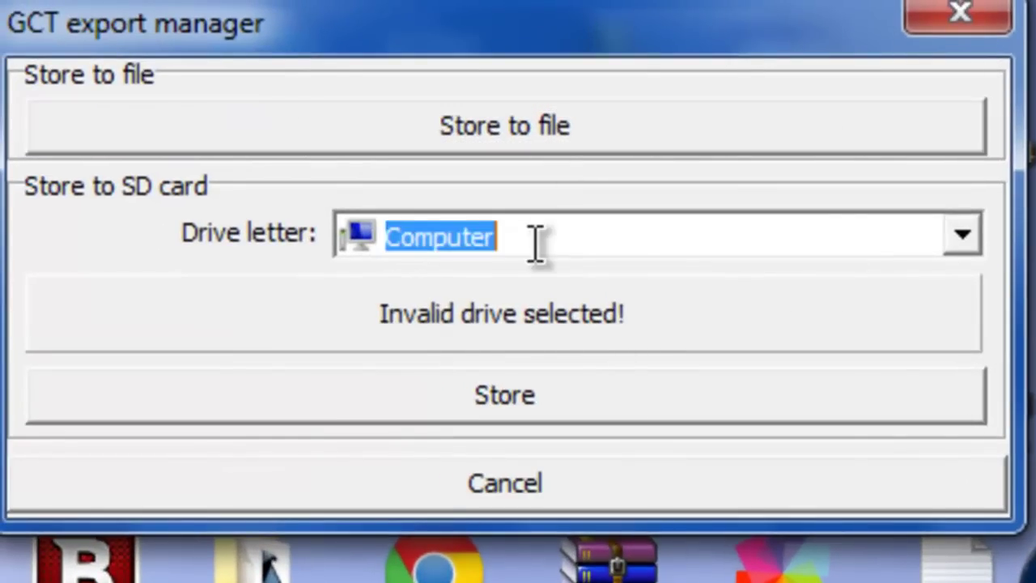
left_click(963, 236)
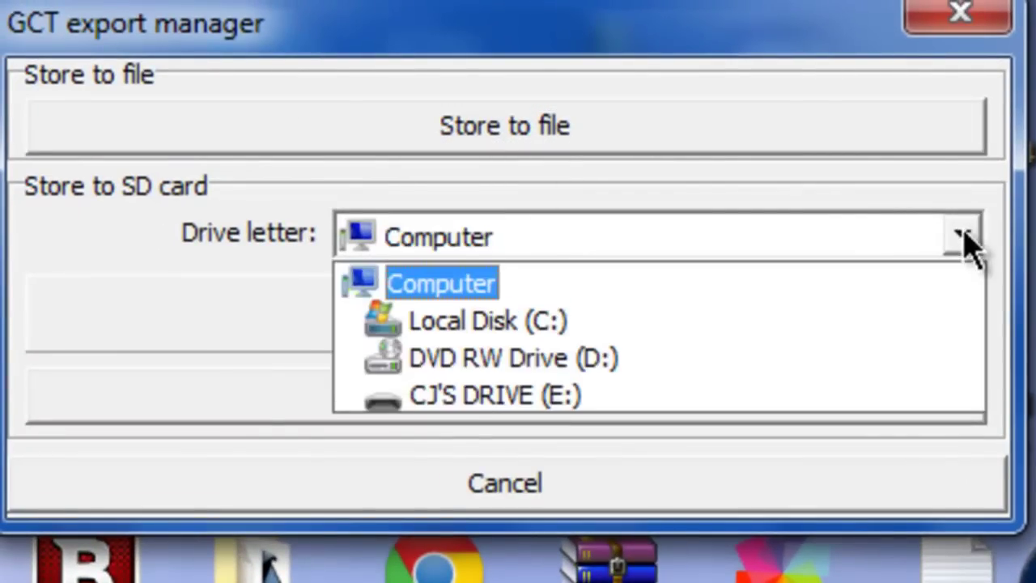
left_click(761, 400)
left_click(761, 413)
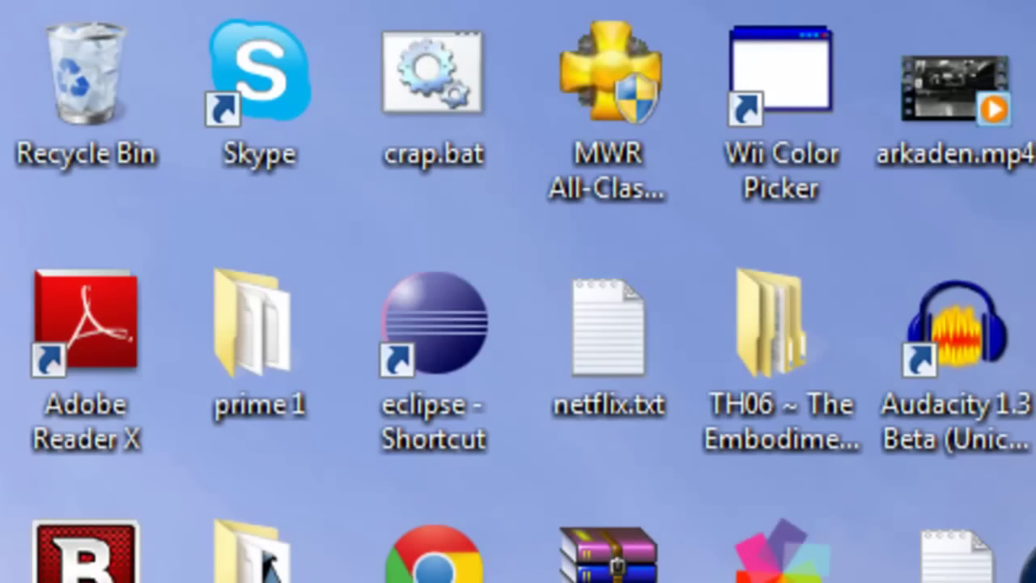
- Open the codes folder on drive E: in Windows Explorer to check for the exported GCT file
key("super")
left_click(282, 427)
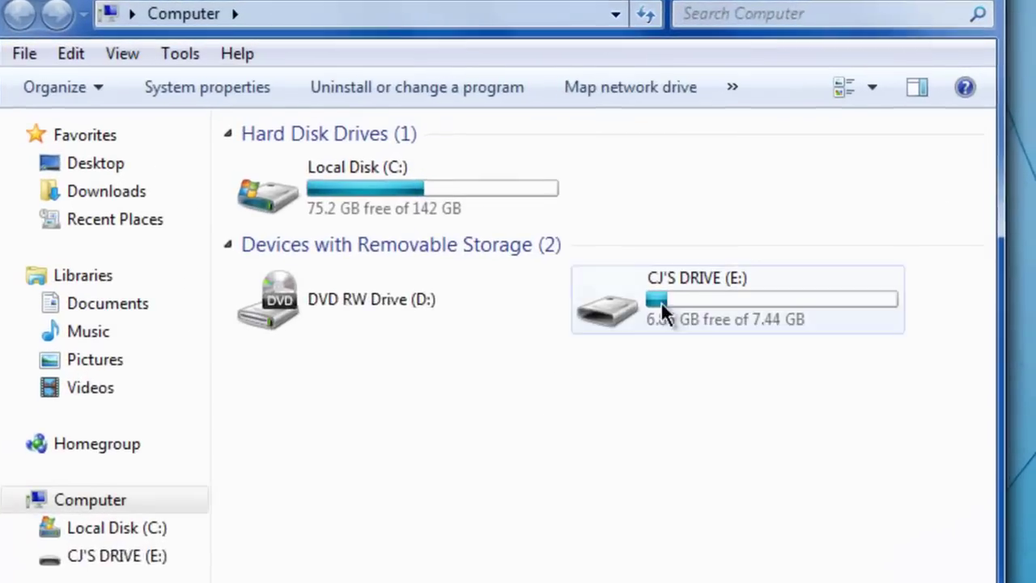
double_click(798, 202)
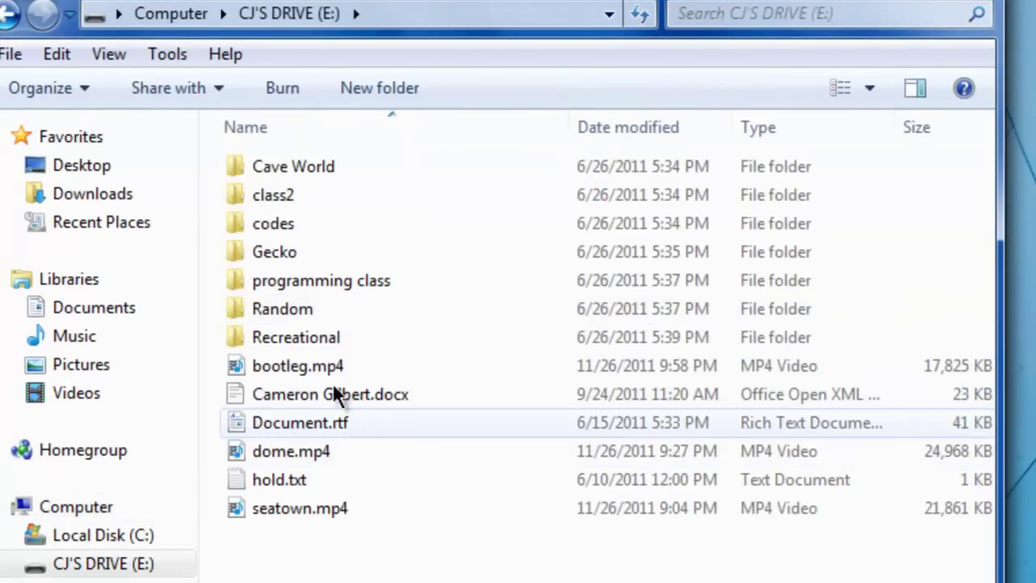
double_click(283, 235)
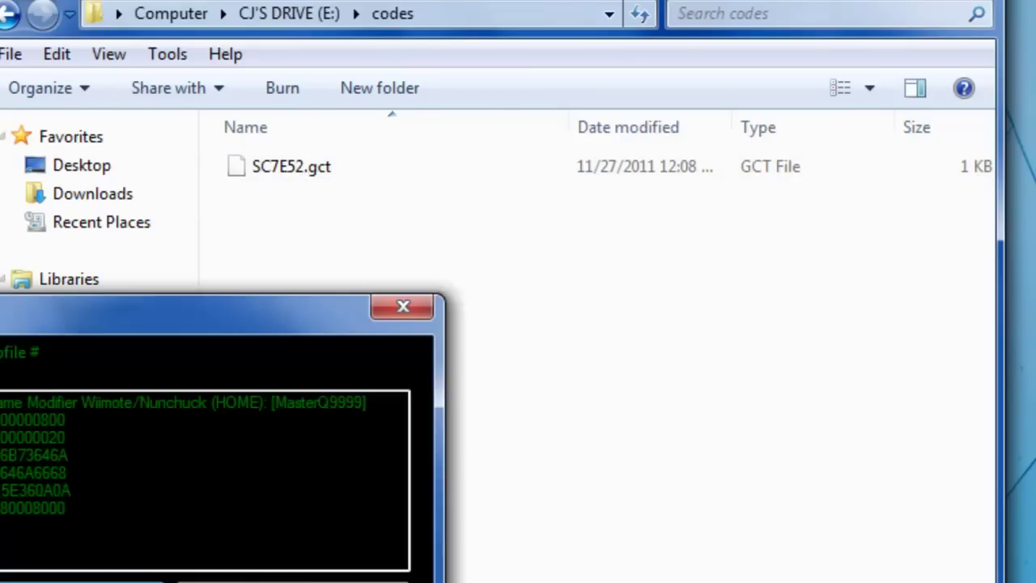
- Look through profile 2's game and controller options in Name Modifier's Codes window, and close that window
left_click(9, 352)
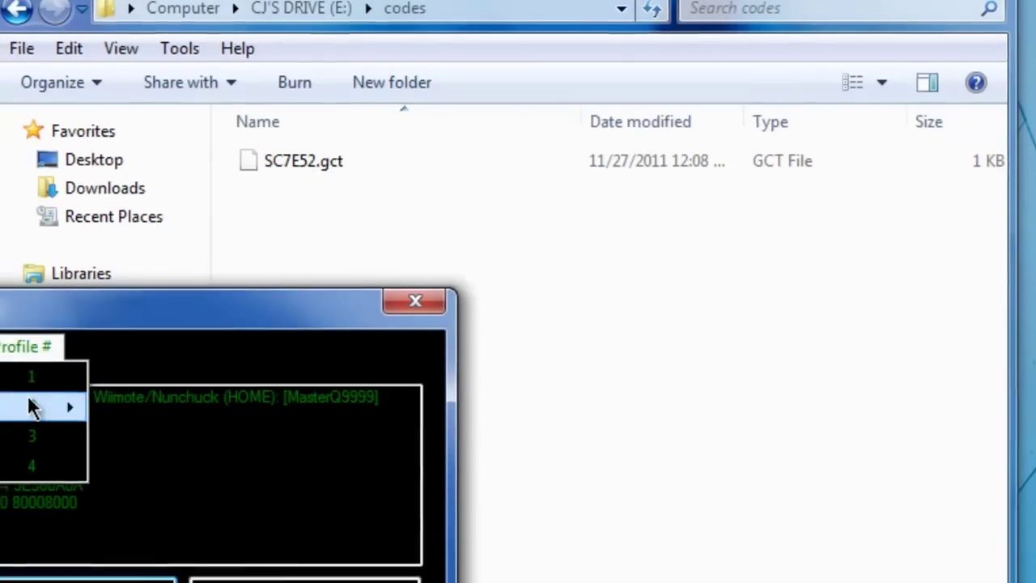
mouse_move(19, 412)
mouse_move(344, 338)
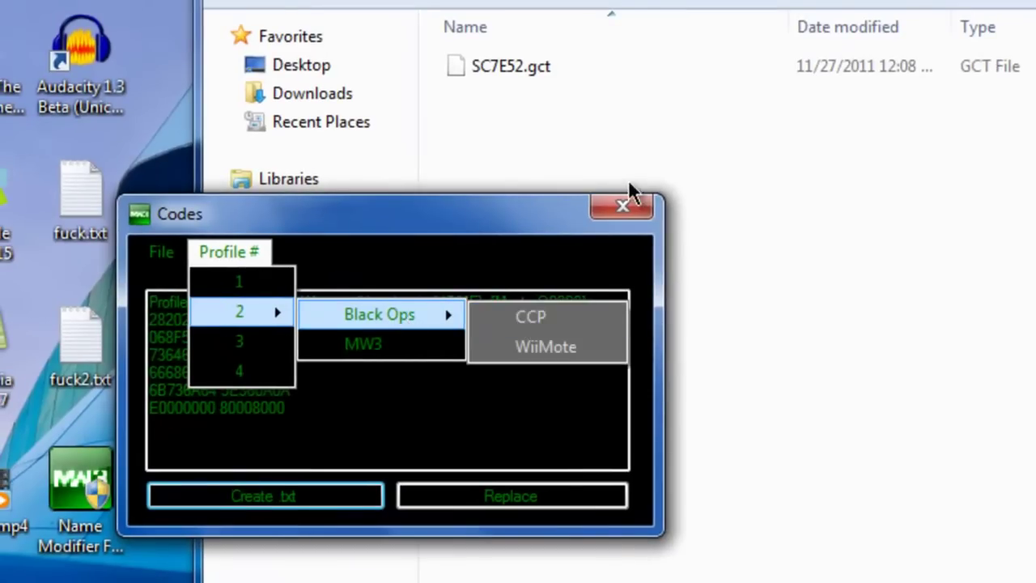
left_click(623, 209)
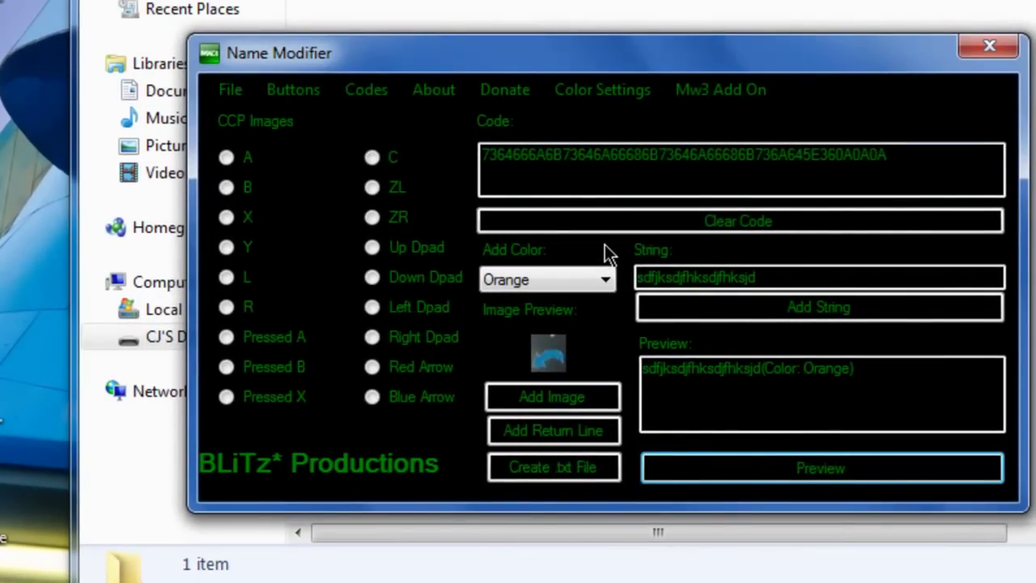
- View the available controller button sets in Name Modifier and switch back to Ocarina Cheat Code Manager
left_click(311, 86)
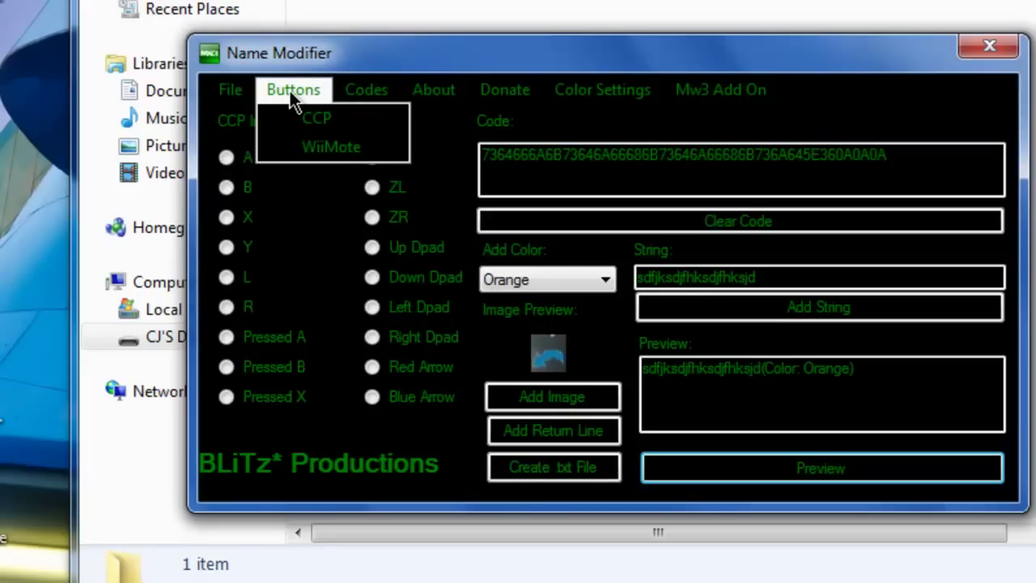
left_click(291, 93)
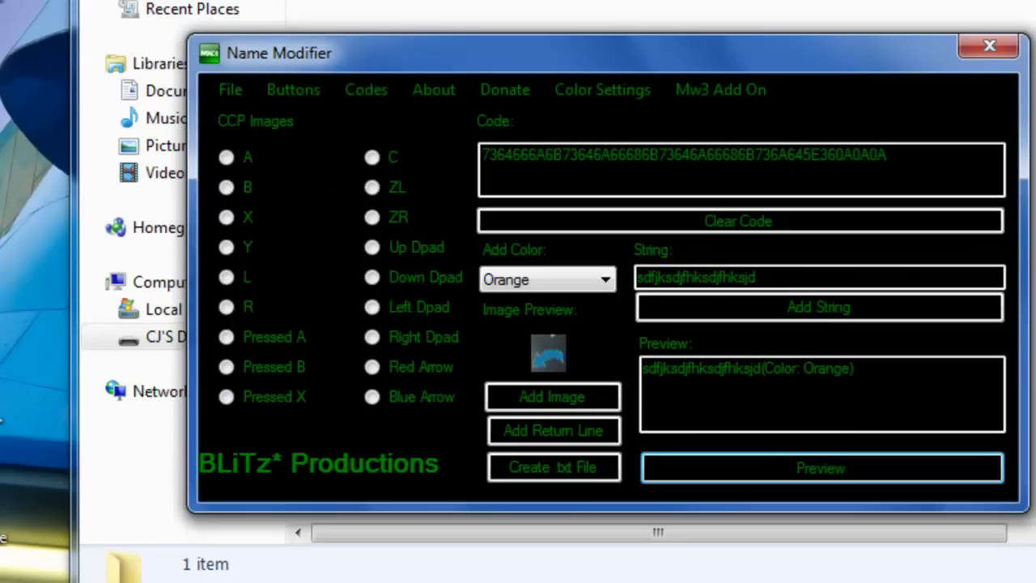
key("alt+Tab")
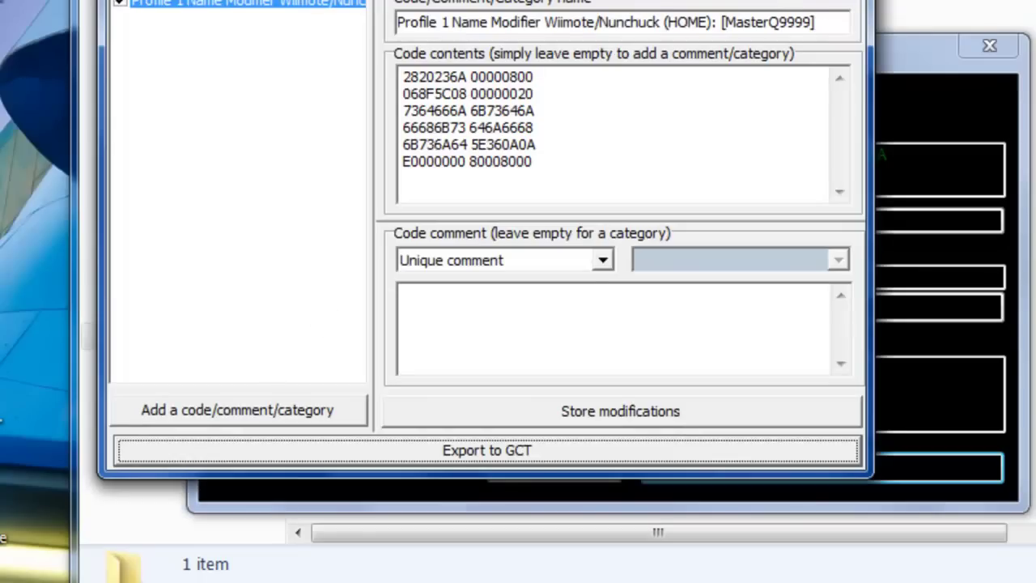